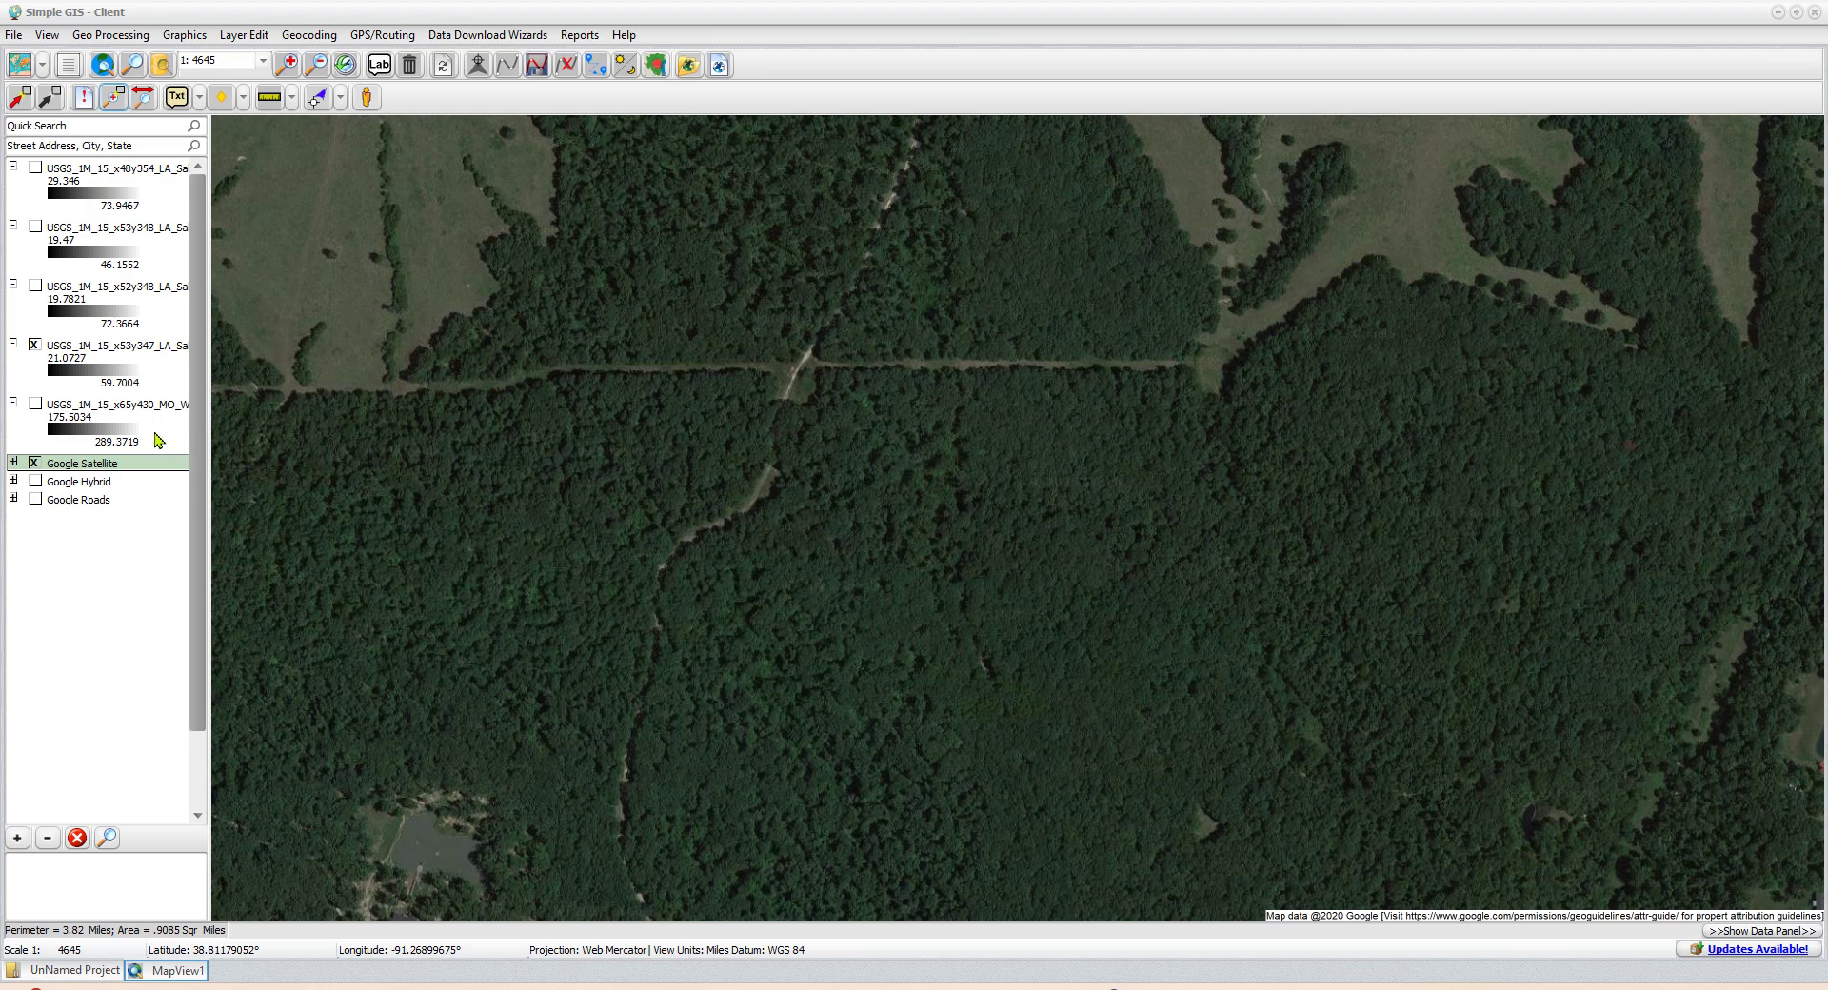
# - Preview the USGS_1M_15_x65y430_MO elevation raster on the map, then hide it so the satellite imagery shows again
pyautogui.click(158, 439)
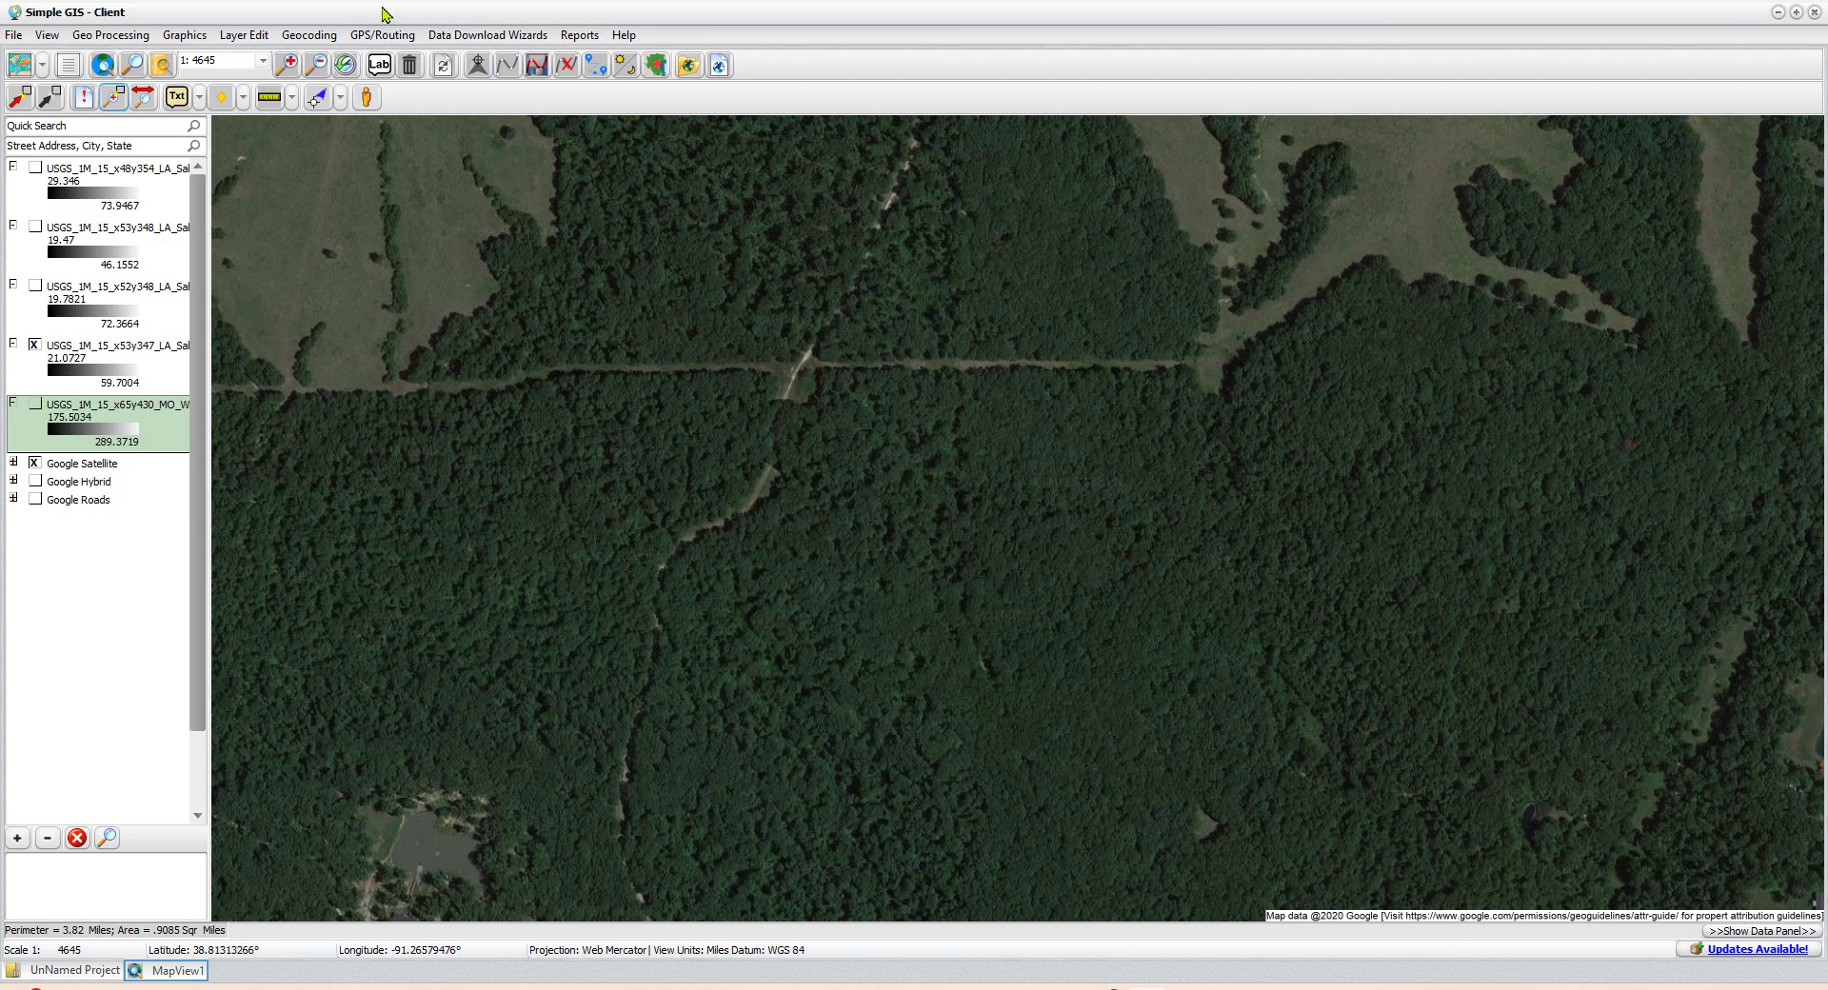
pyautogui.click(501, 38)
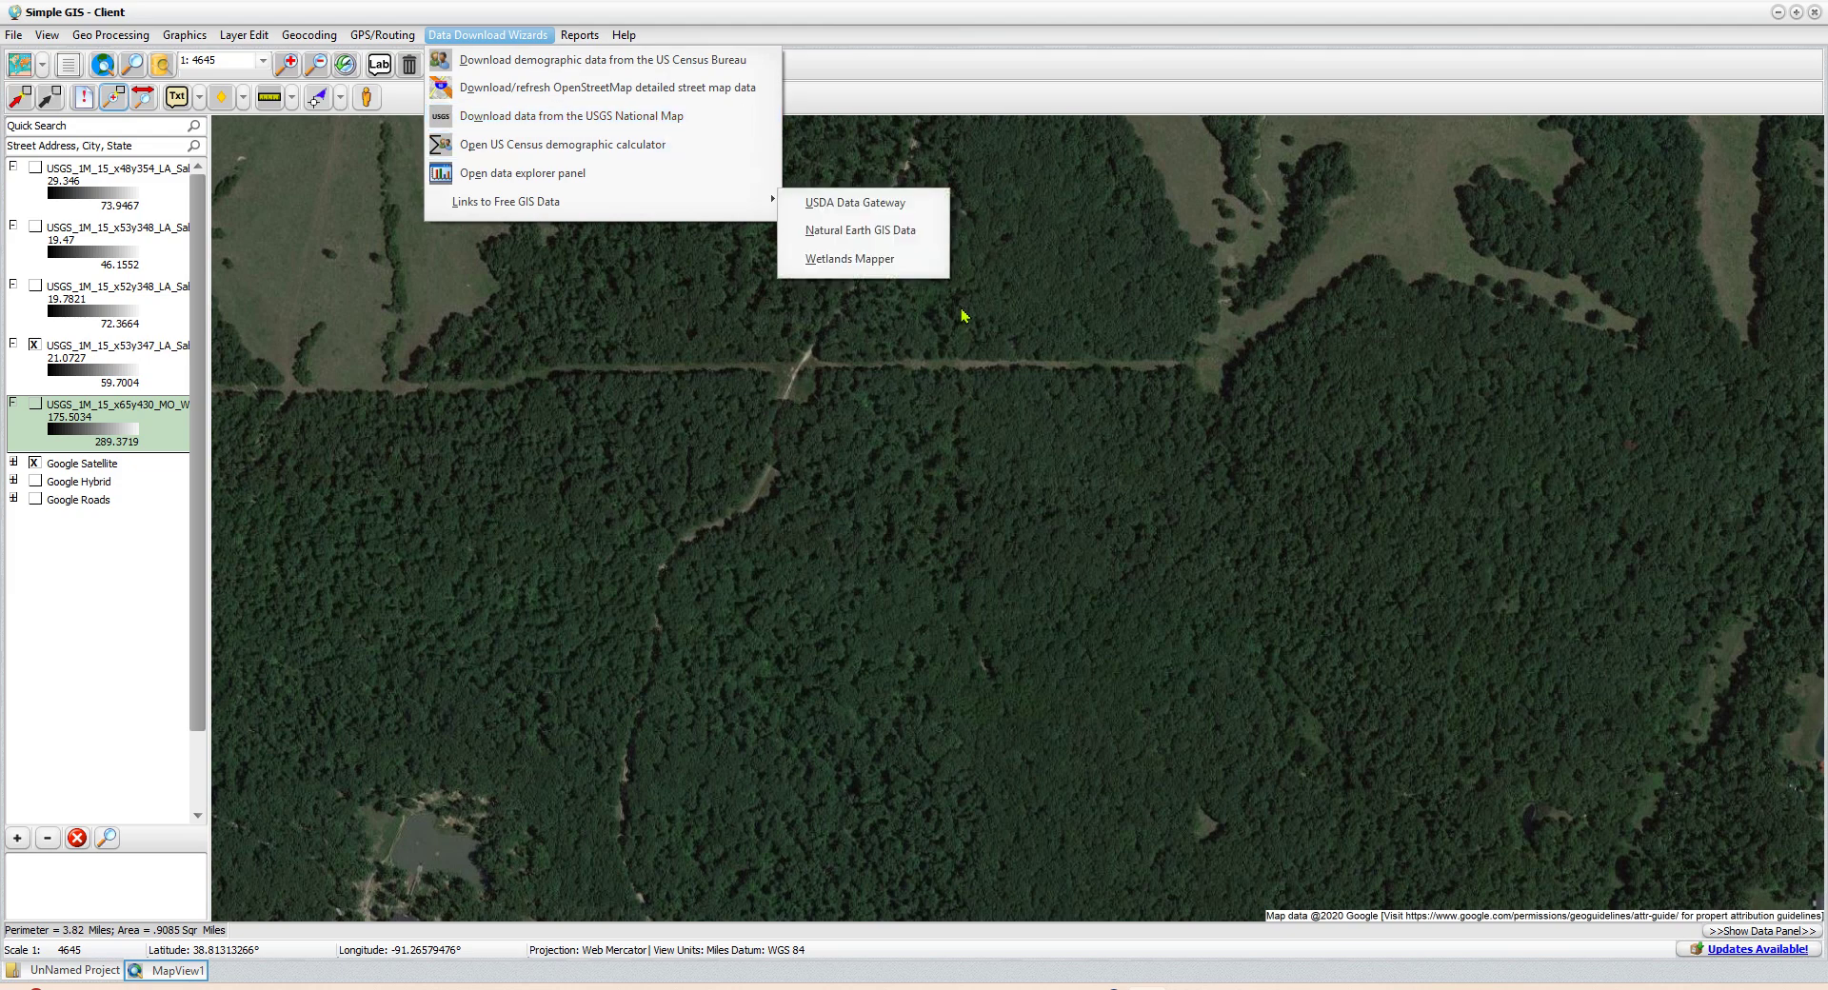
pyautogui.click(885, 13)
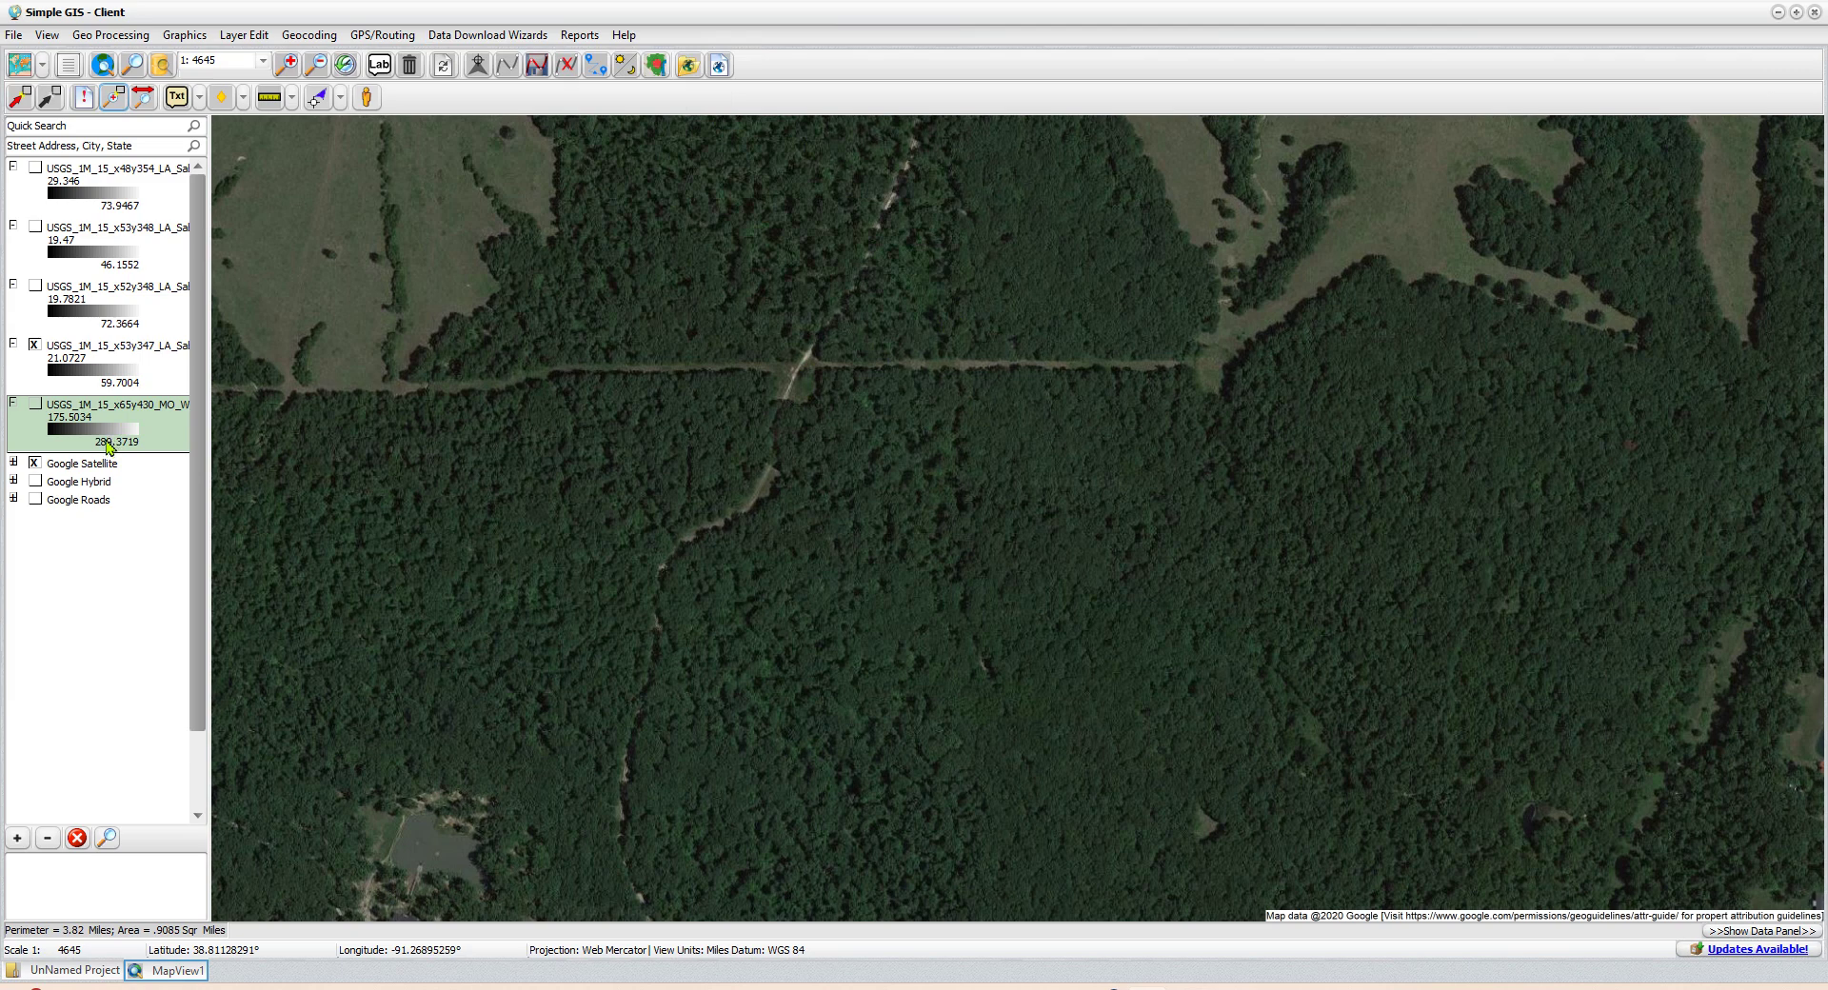
pyautogui.click(37, 405)
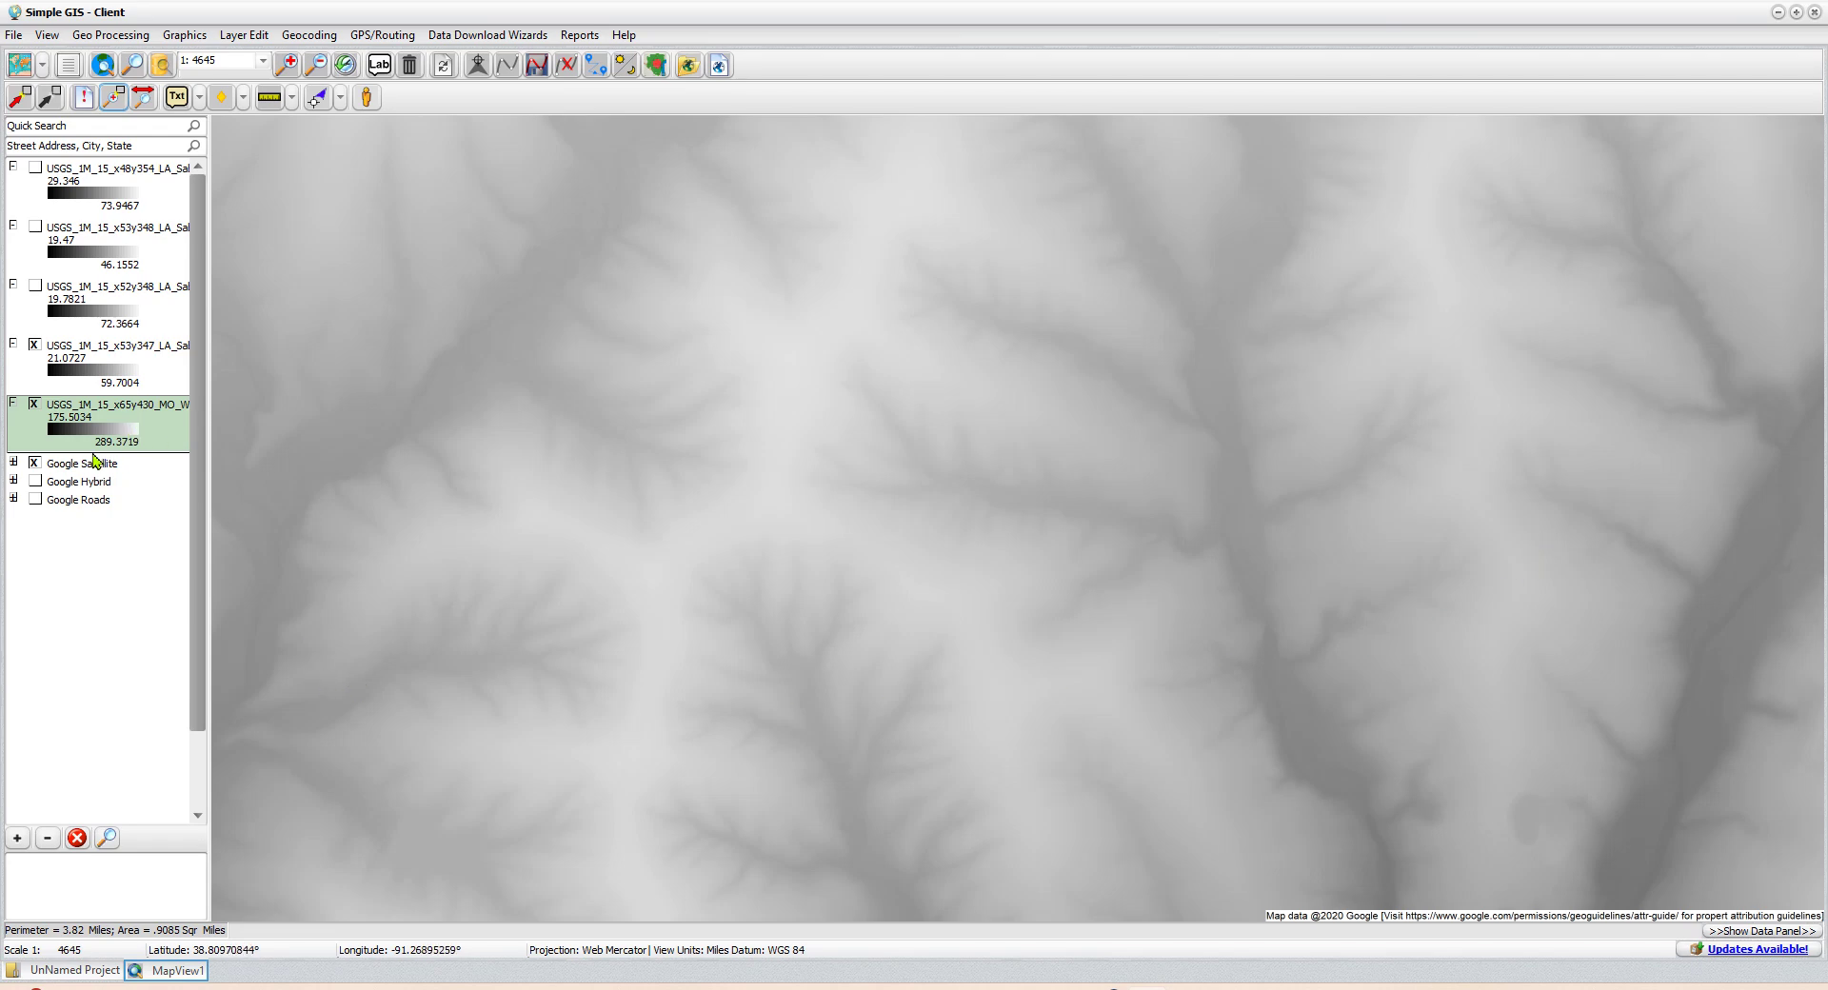
pyautogui.click(36, 407)
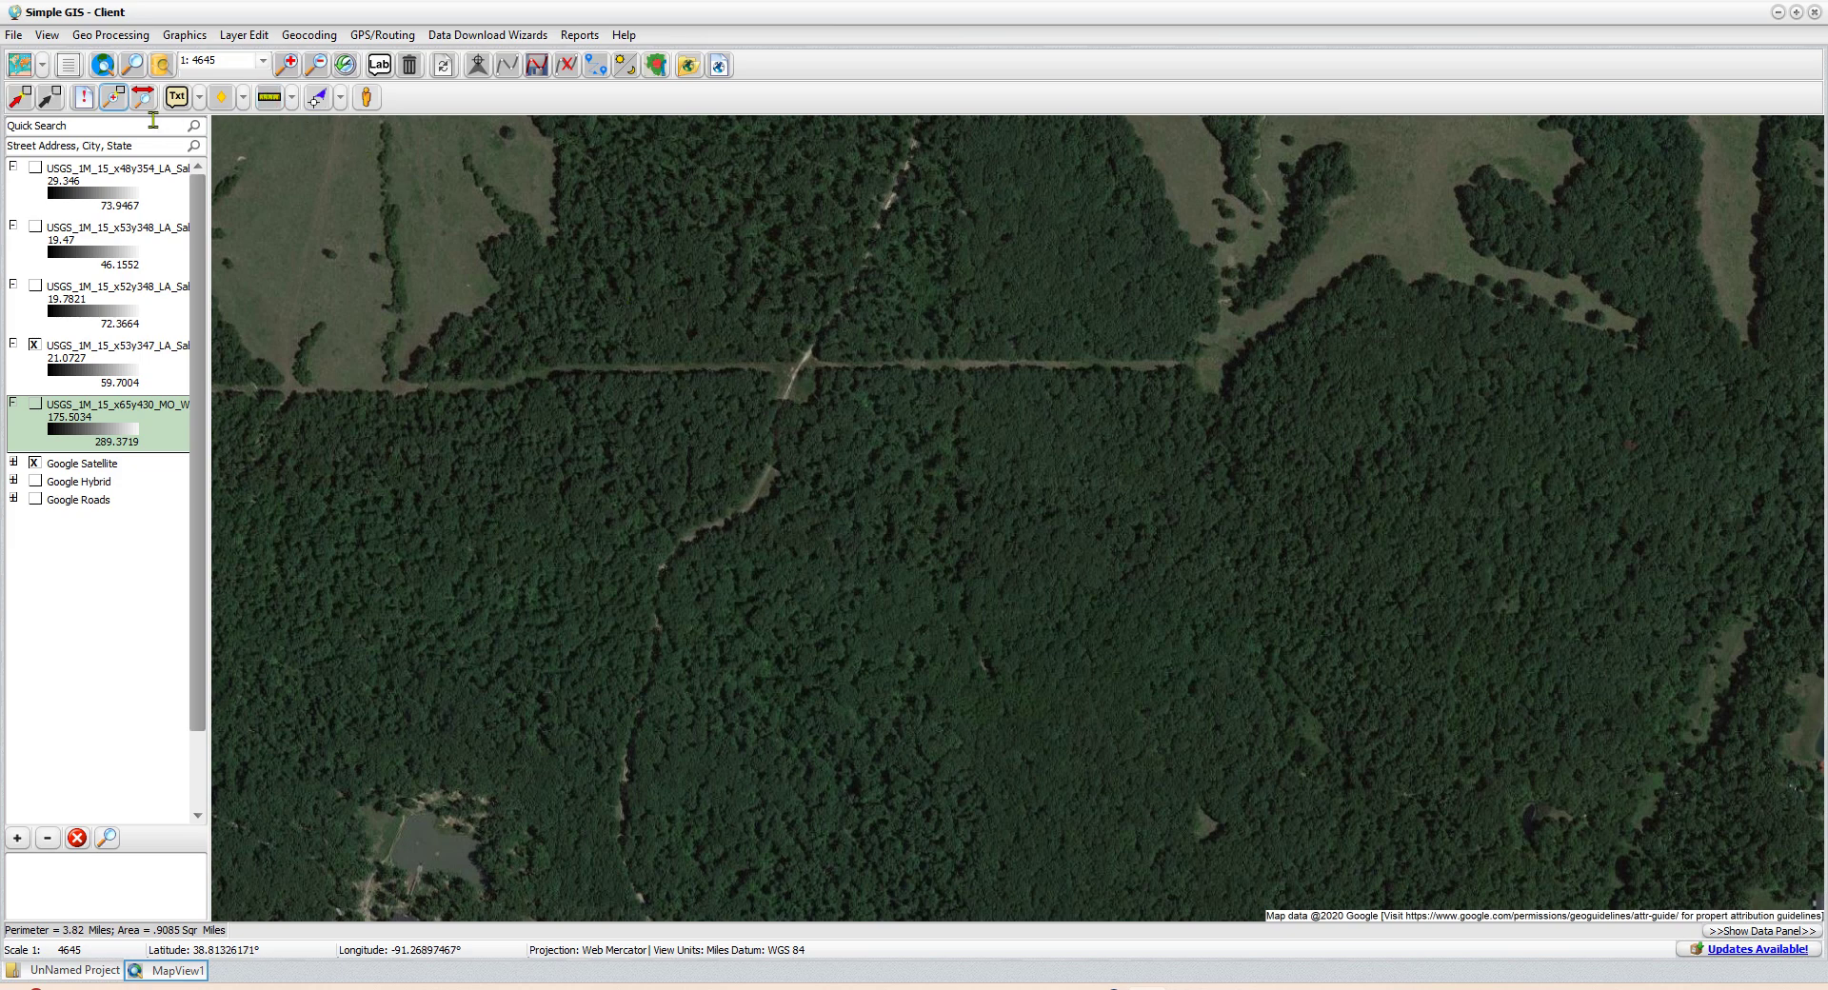
# - Open the elevation profile tool and choose only the USGS_1M_15_x65y430_MO raster as its elevation source
pyautogui.click(291, 98)
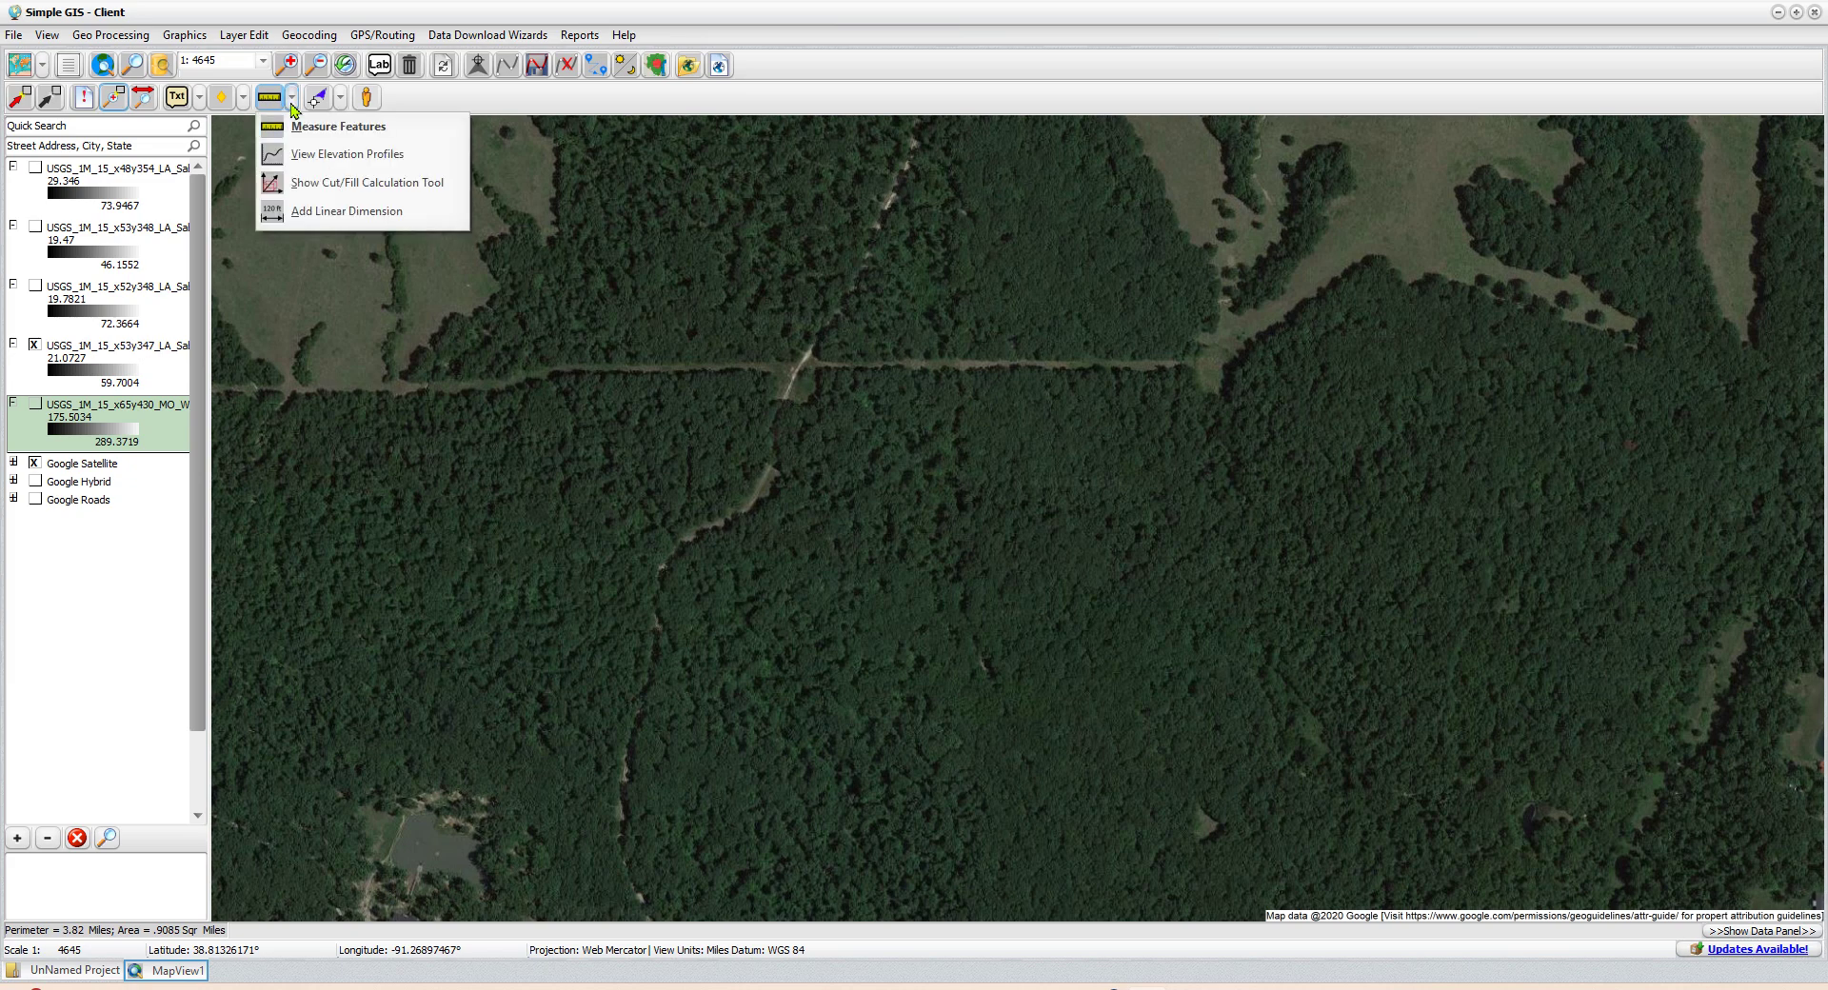
pyautogui.click(385, 156)
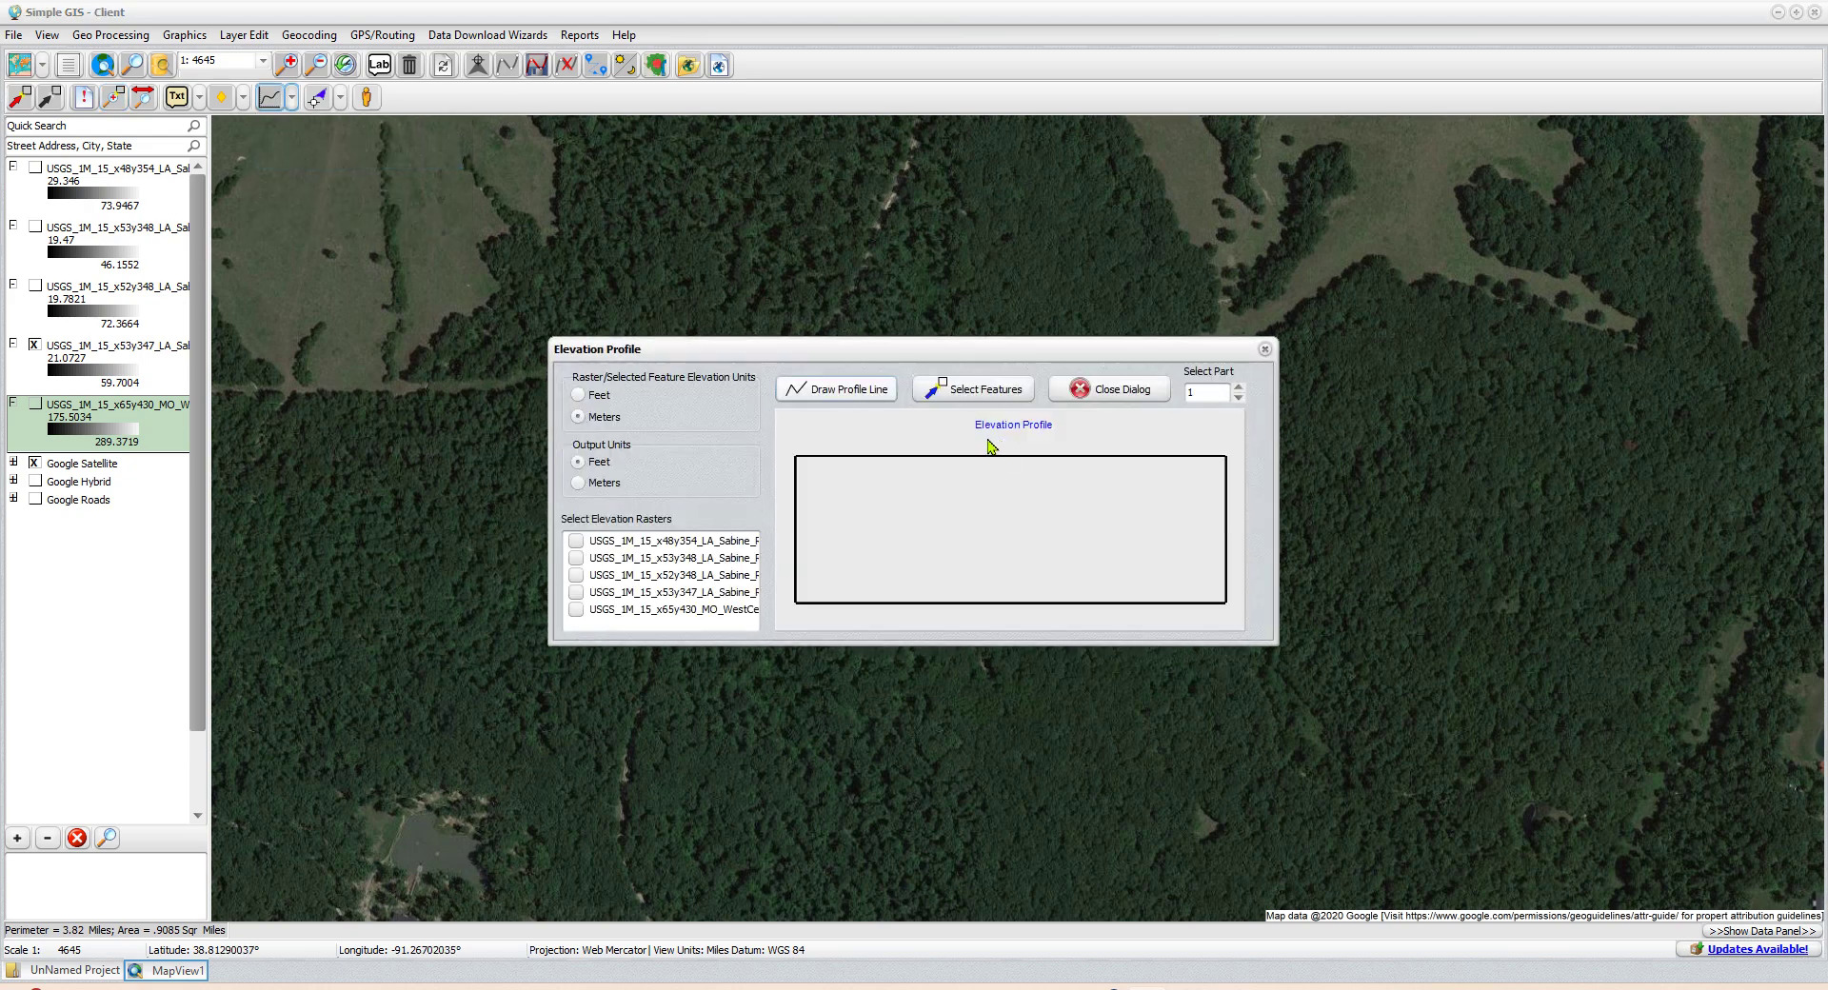
pyautogui.moveTo(941, 353); pyautogui.dragTo(399, 25)
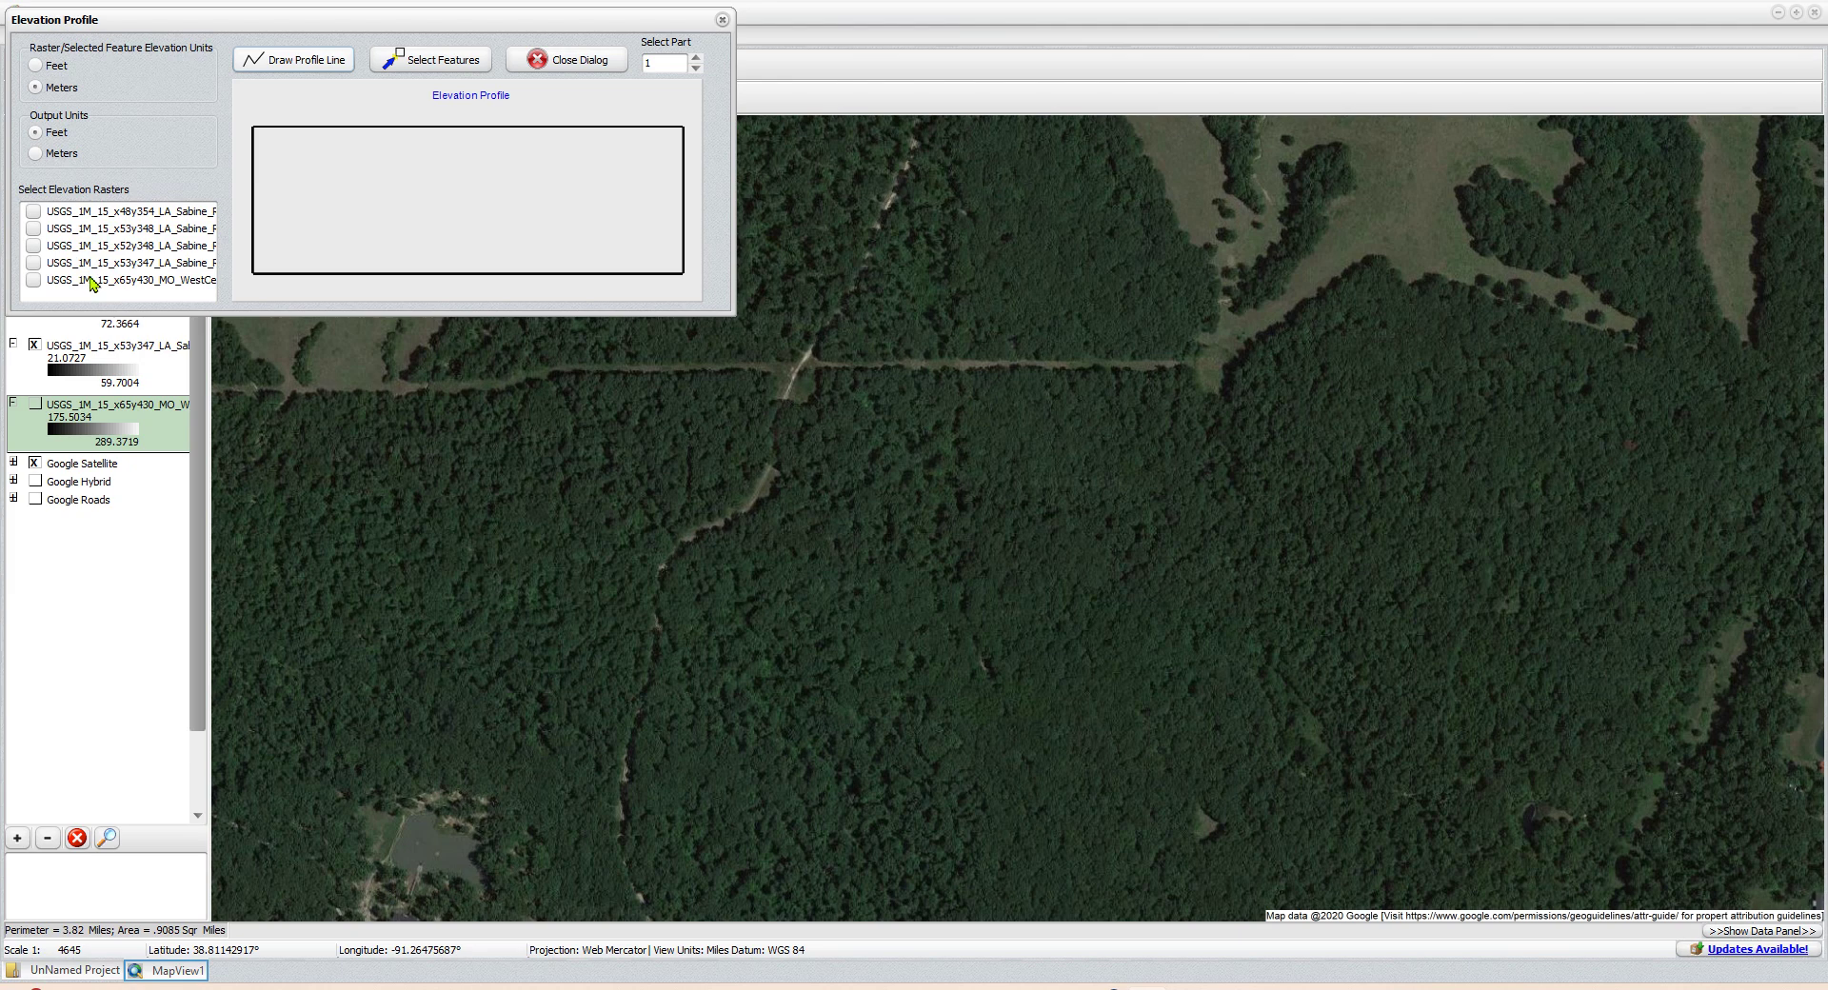
pyautogui.click(35, 280)
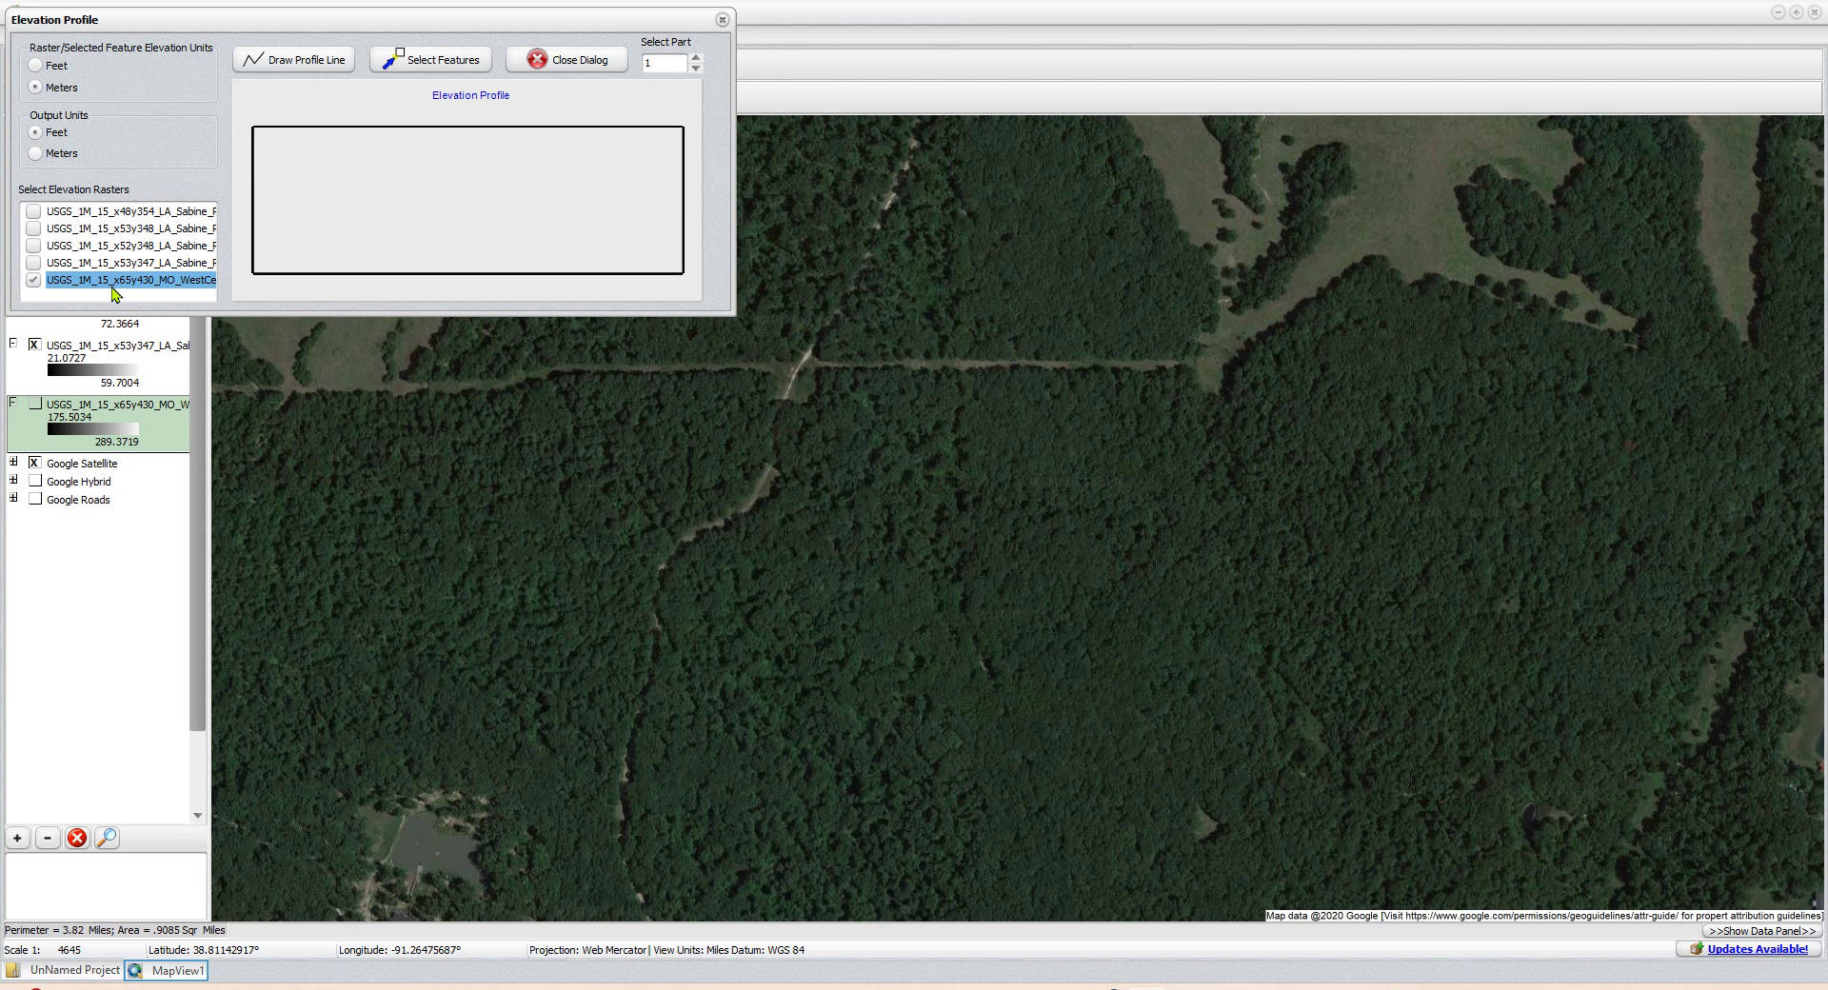
pyautogui.click(34, 264)
pyautogui.click(35, 248)
pyautogui.click(33, 247)
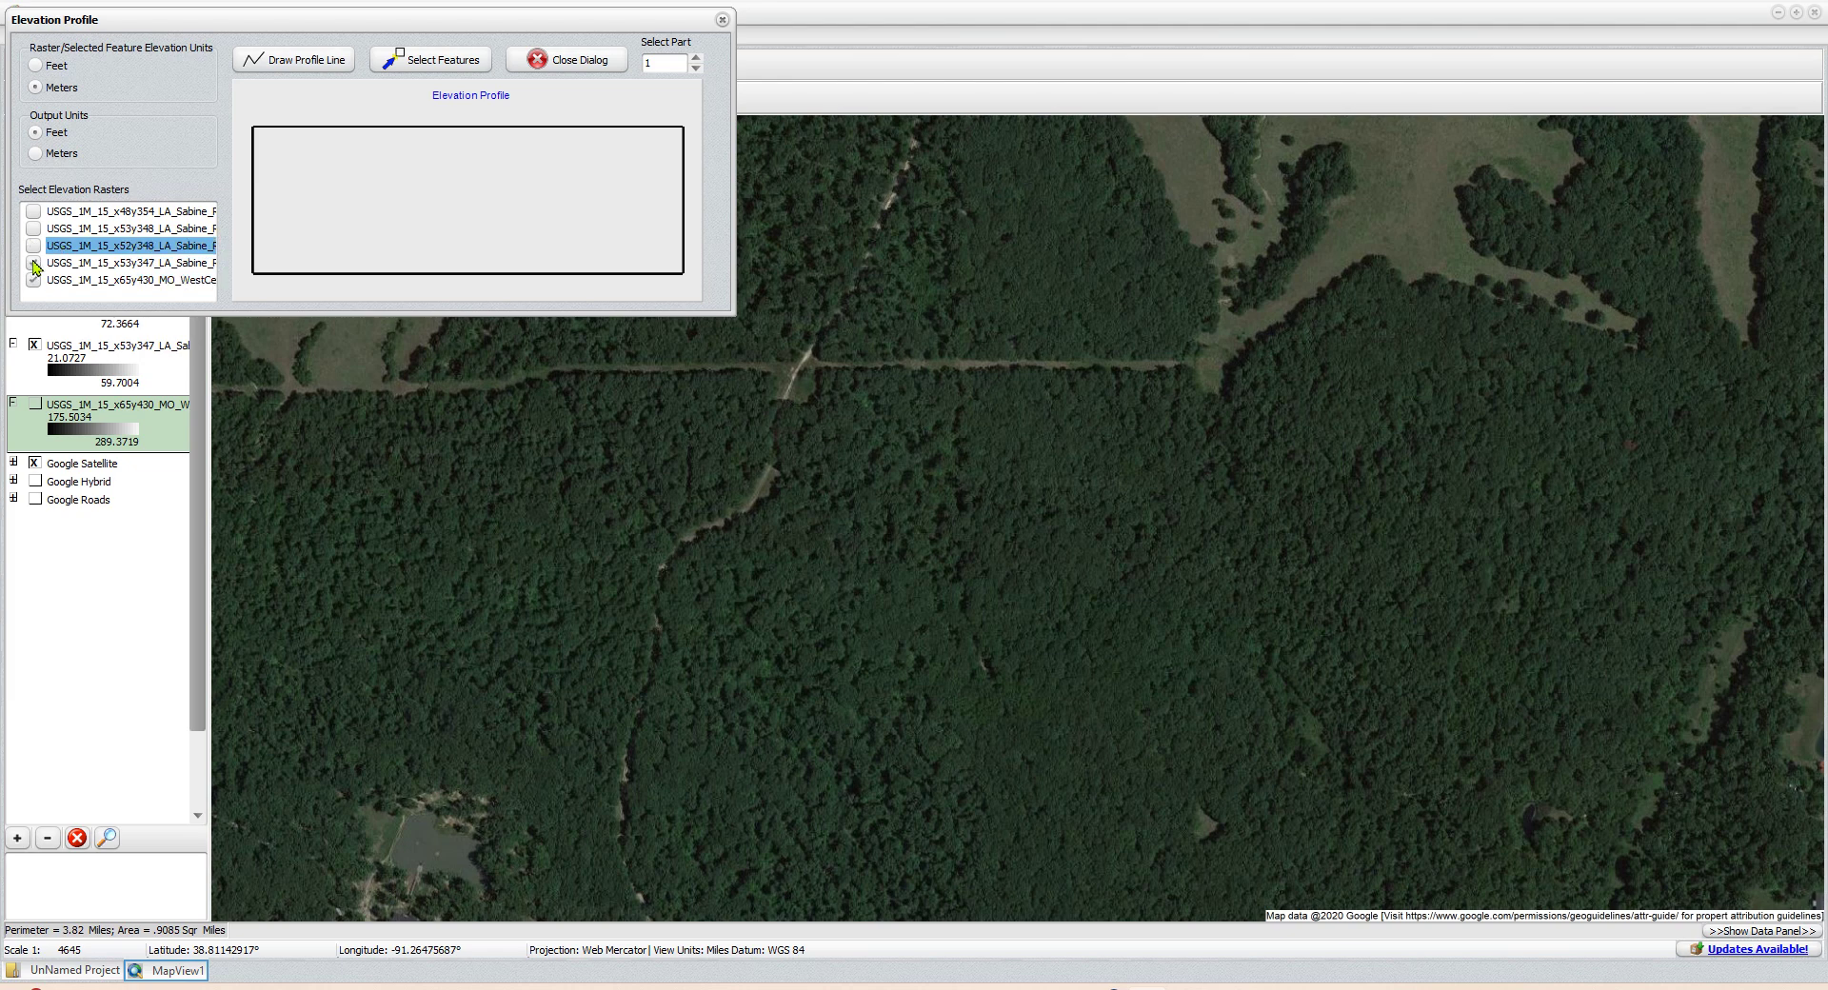
pyautogui.click(35, 265)
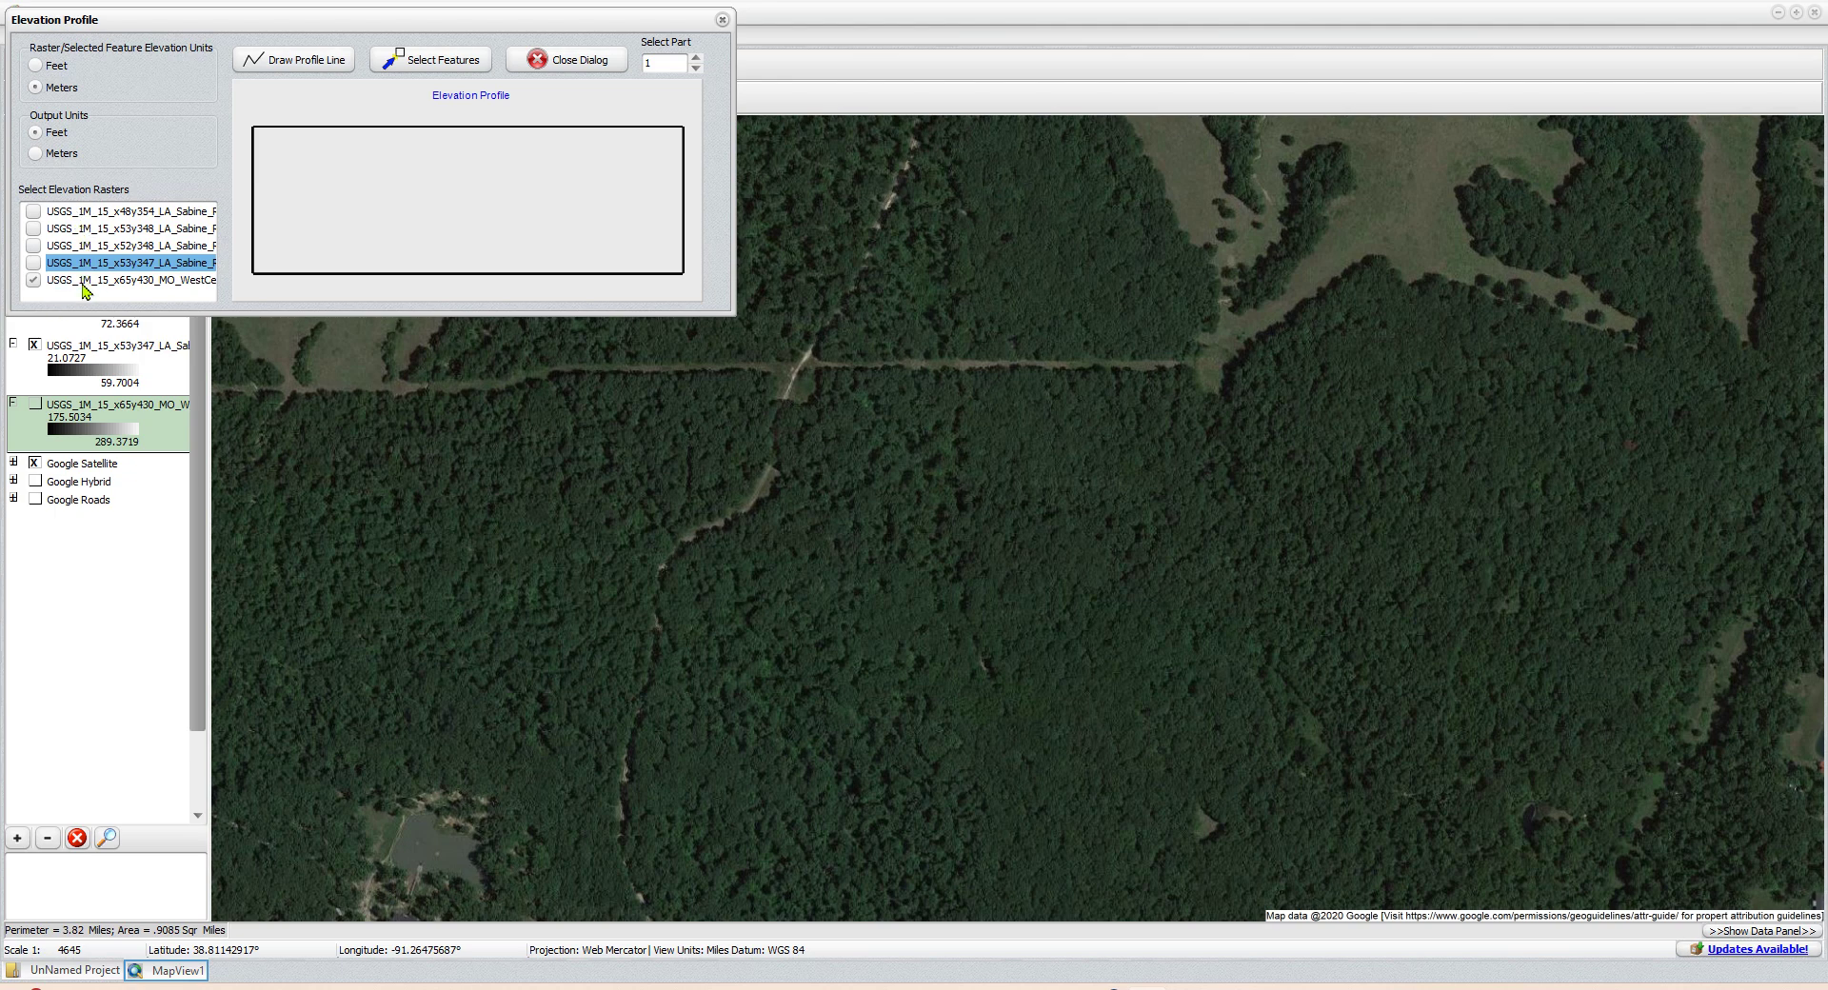
# - Draw a west-to-east profile line about 0.68 miles long from the dirt road across the forest to the eastern clearing
pyautogui.click(300, 63)
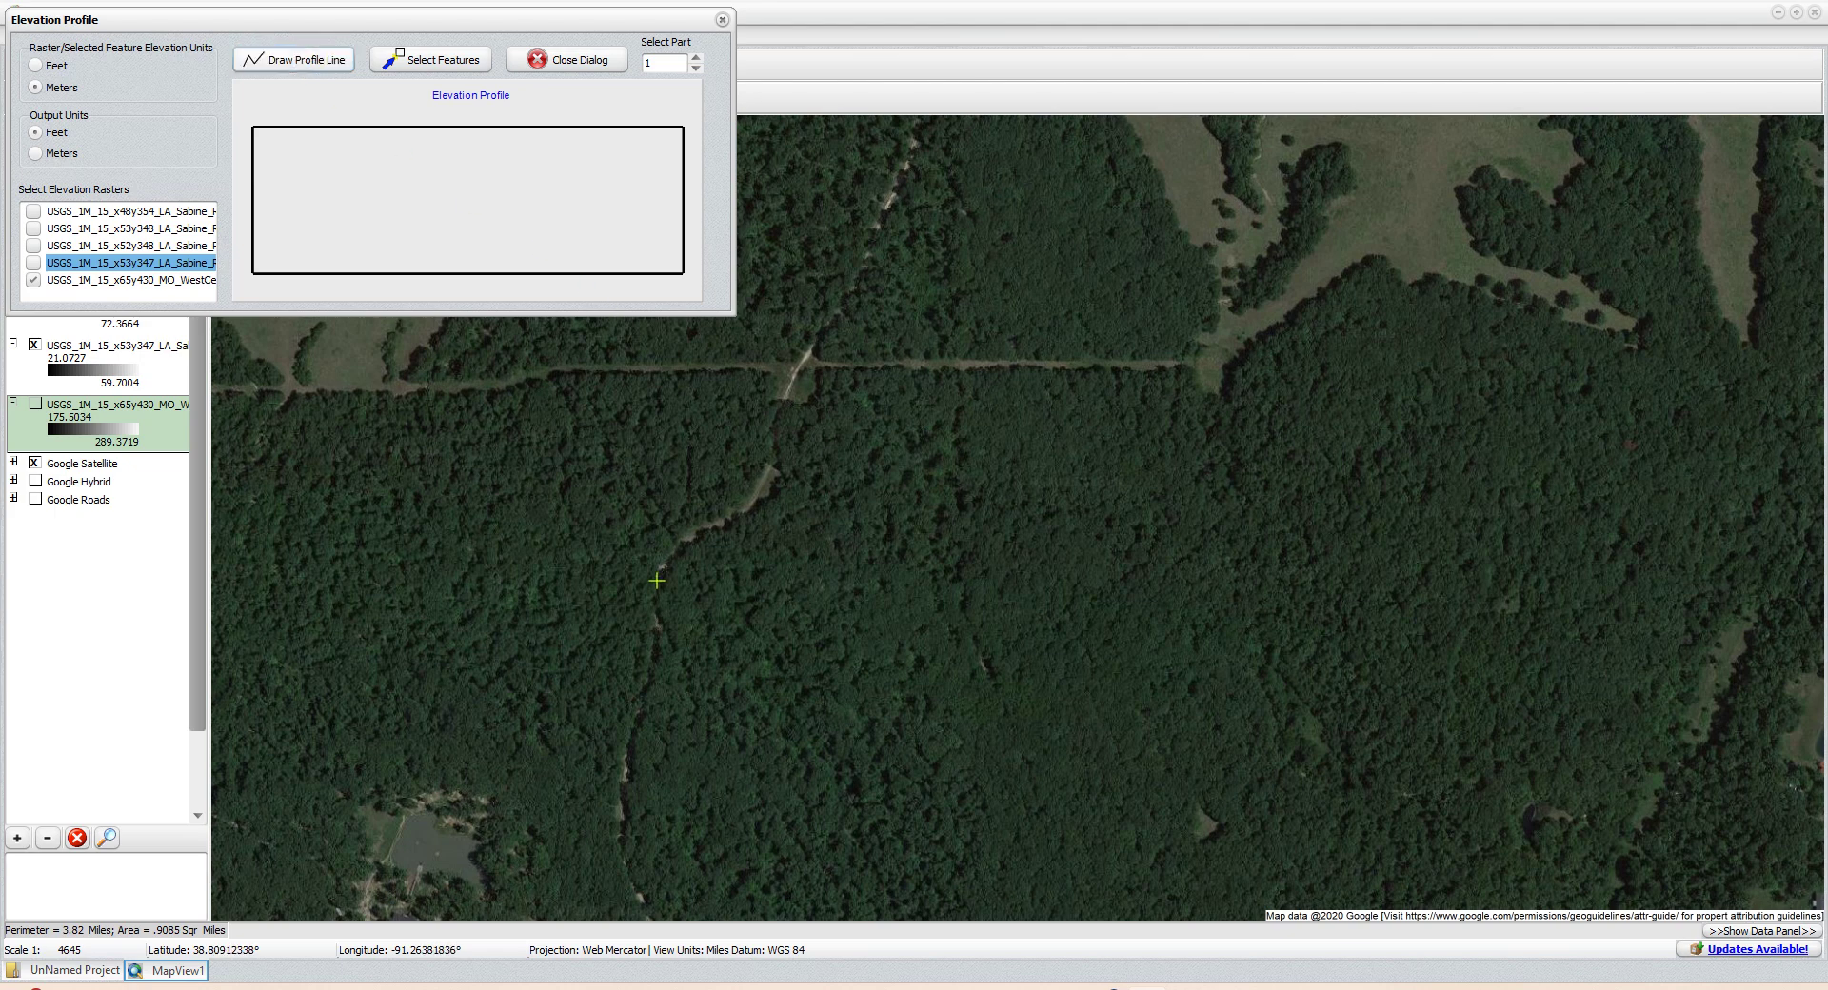
pyautogui.click(656, 660)
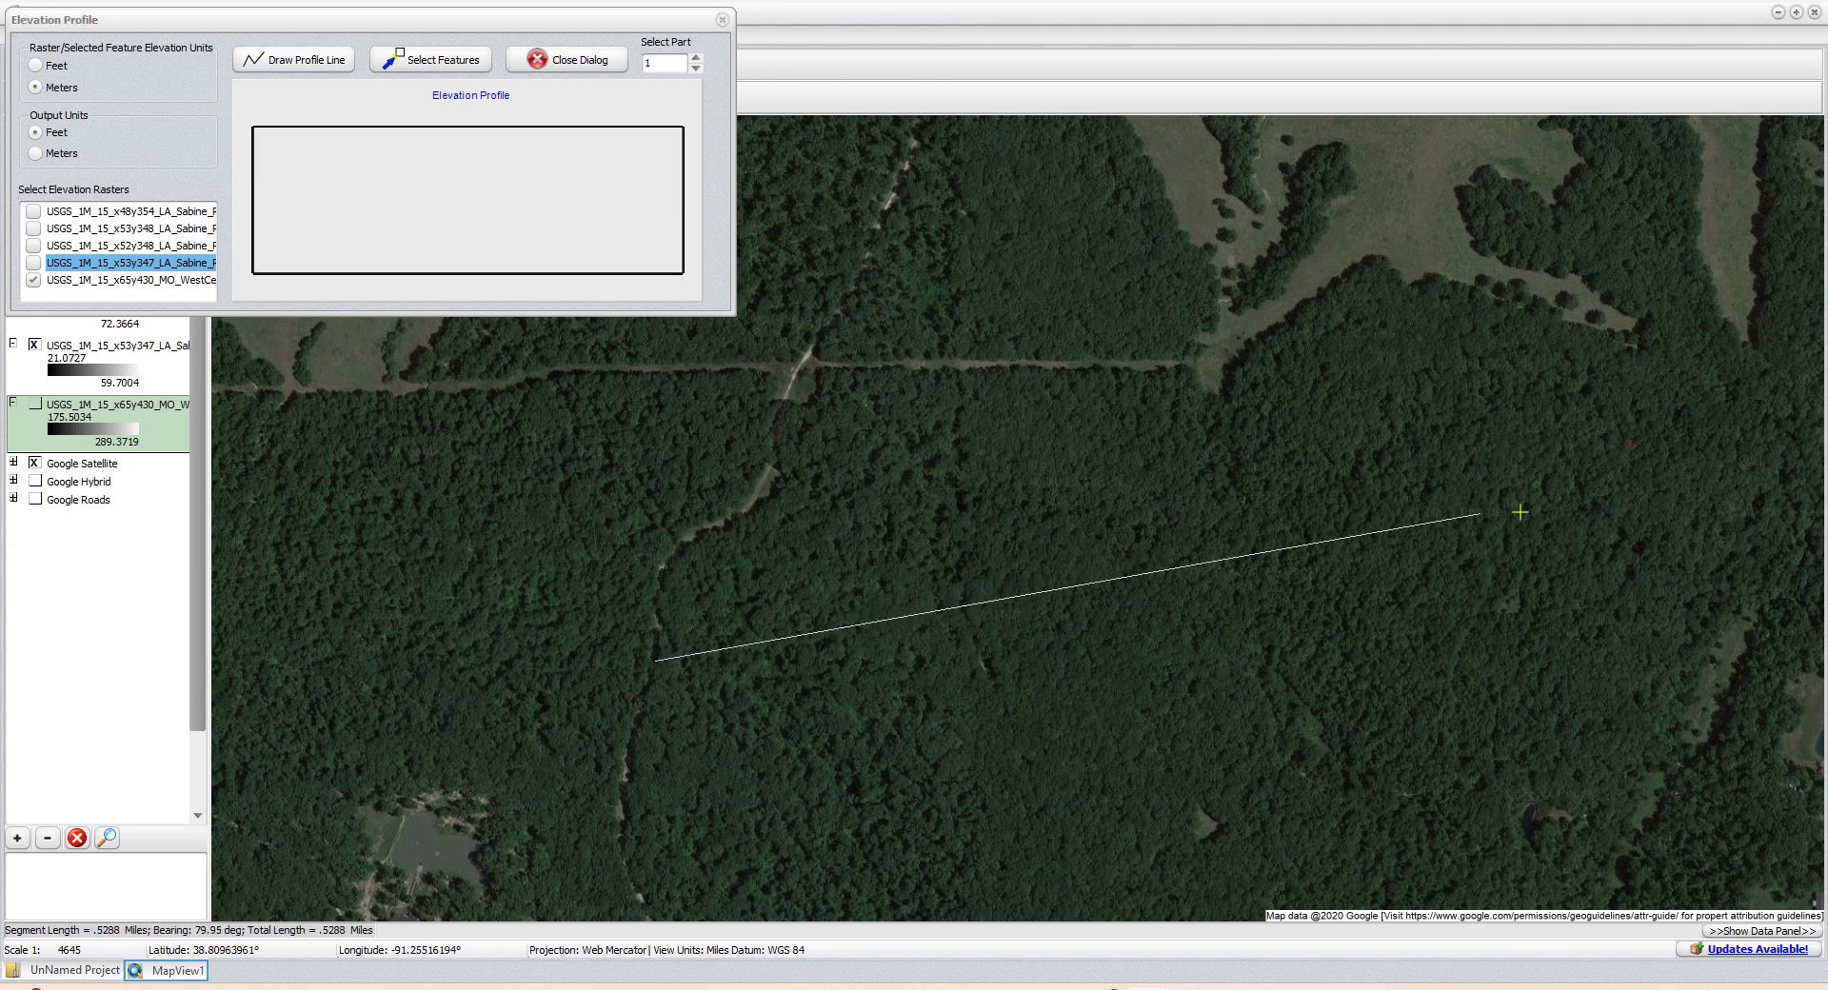
pyautogui.doubleClick(1745, 664)
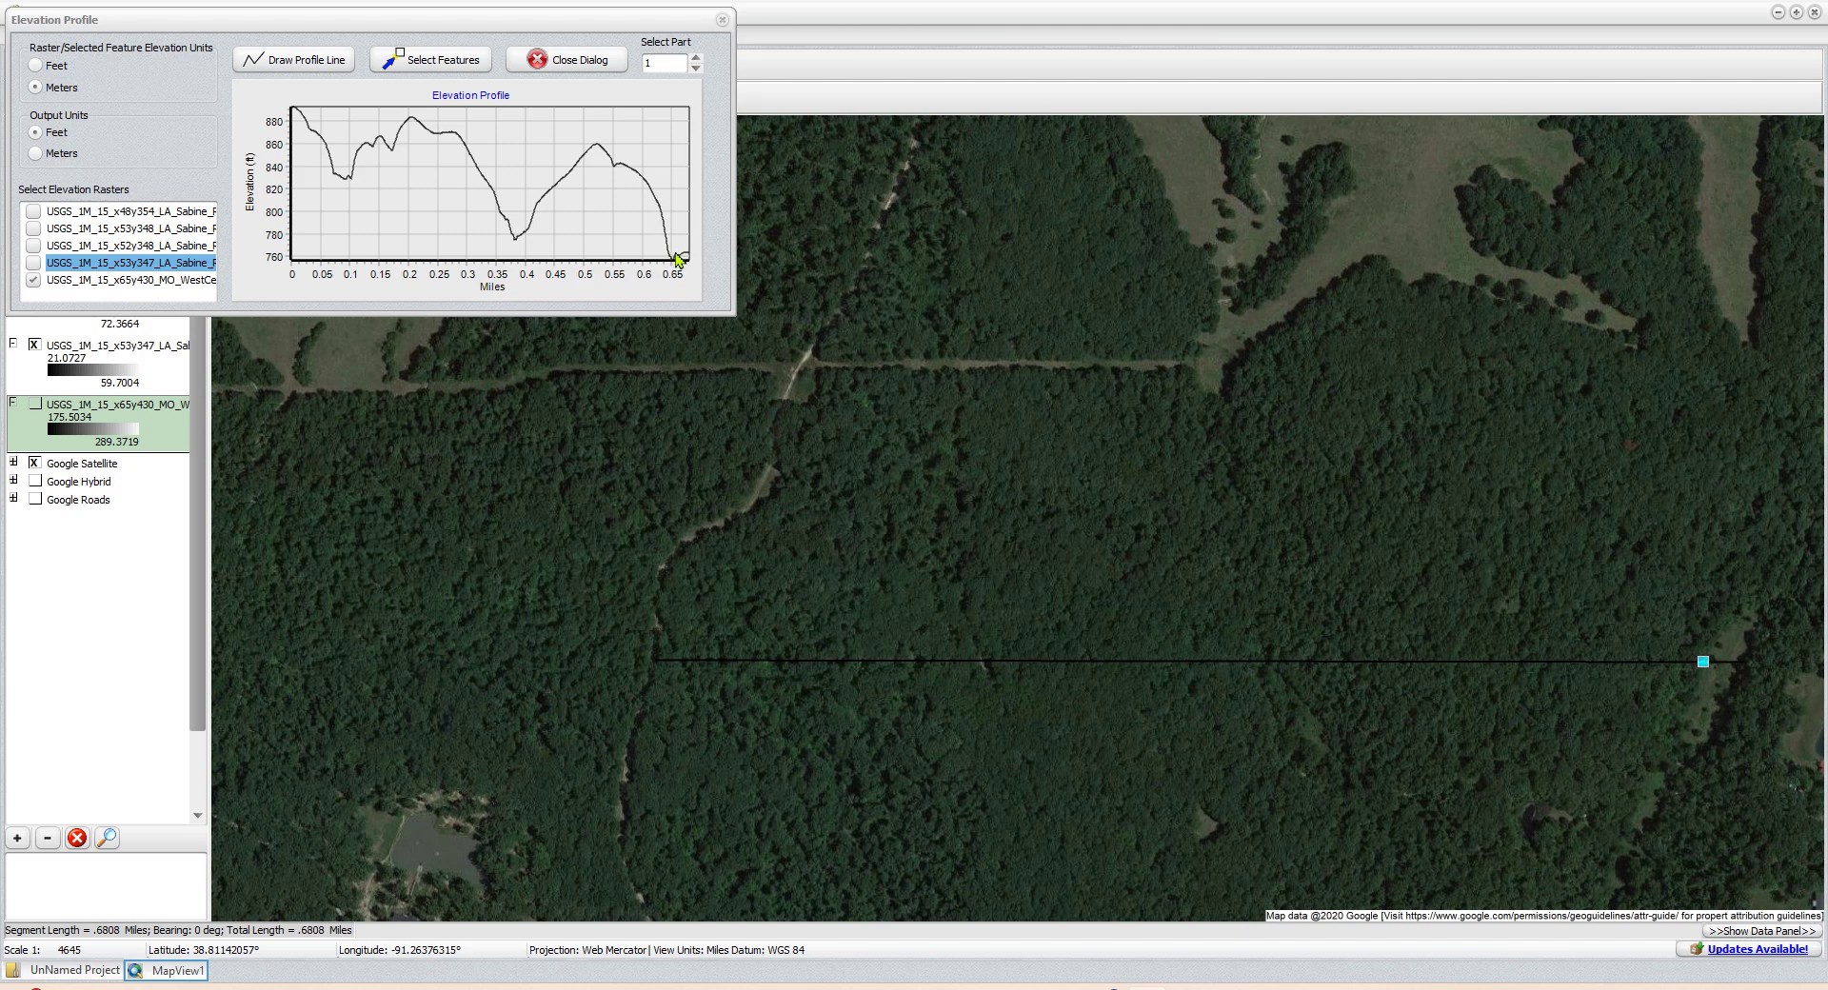
# - Draw a north-to-south profile line about 0.33 miles long crossing the first one, and close the elevation profile tool
pyautogui.click(294, 59)
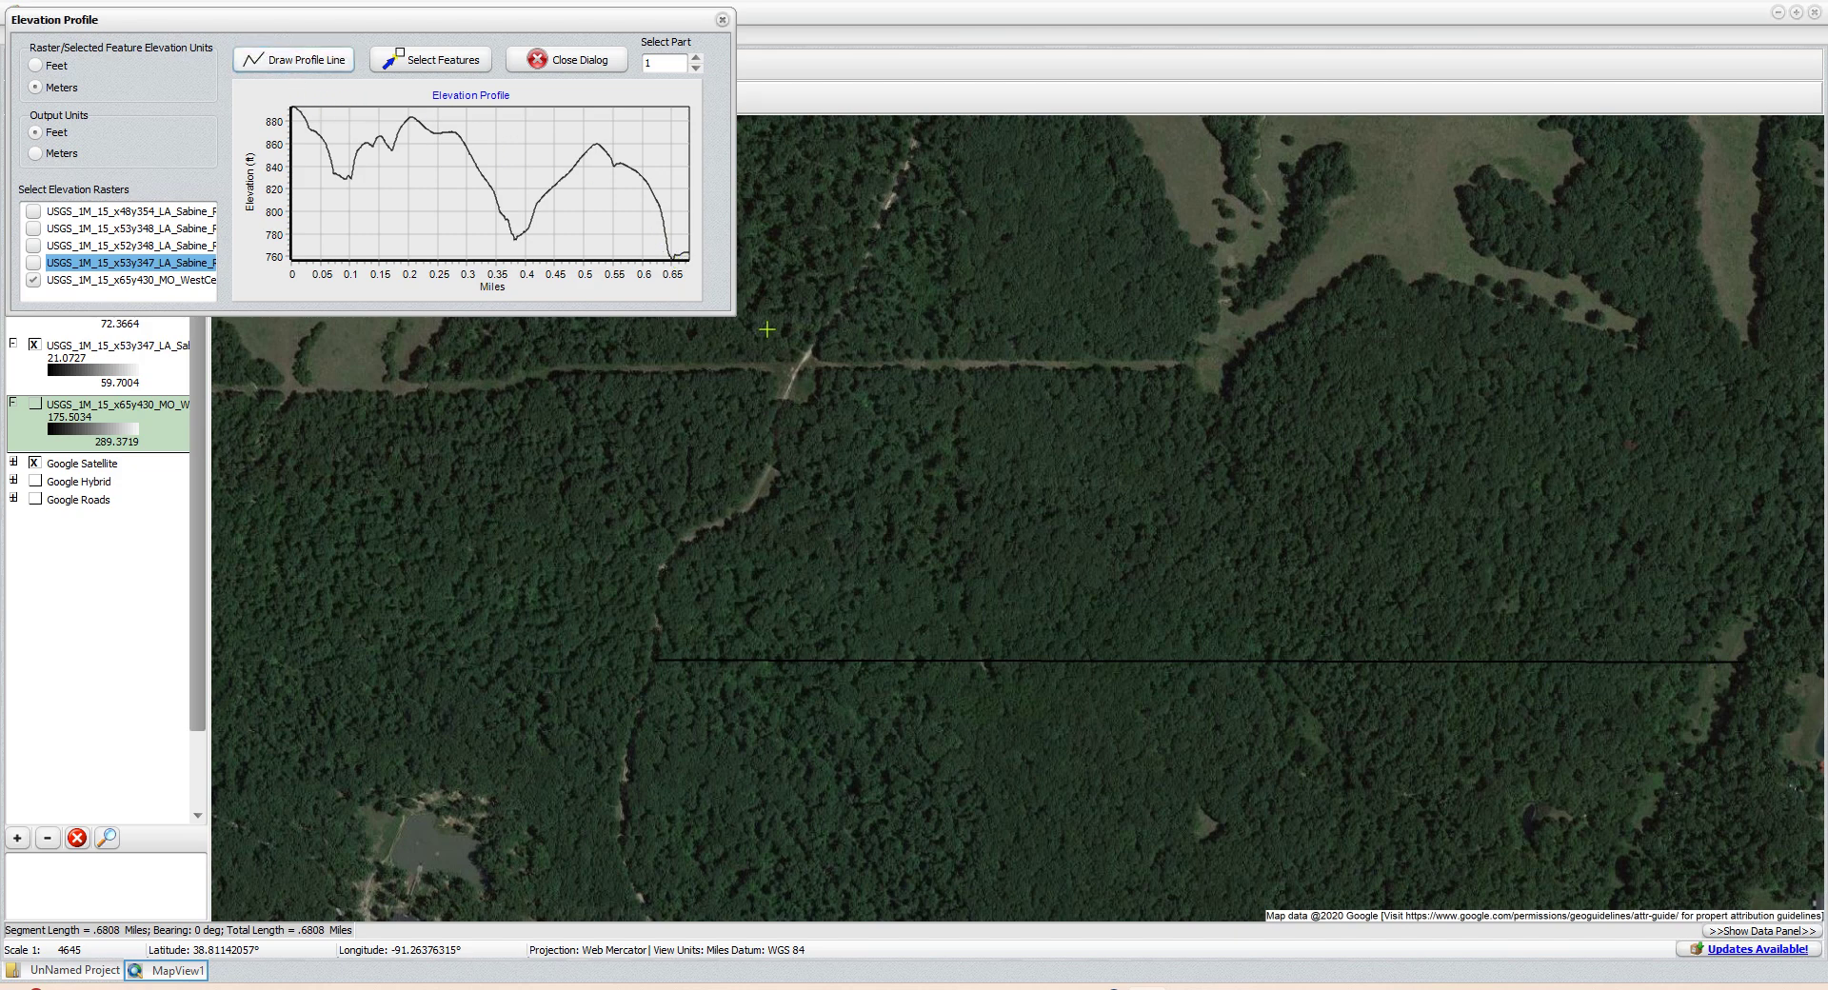
pyautogui.click(325, 61)
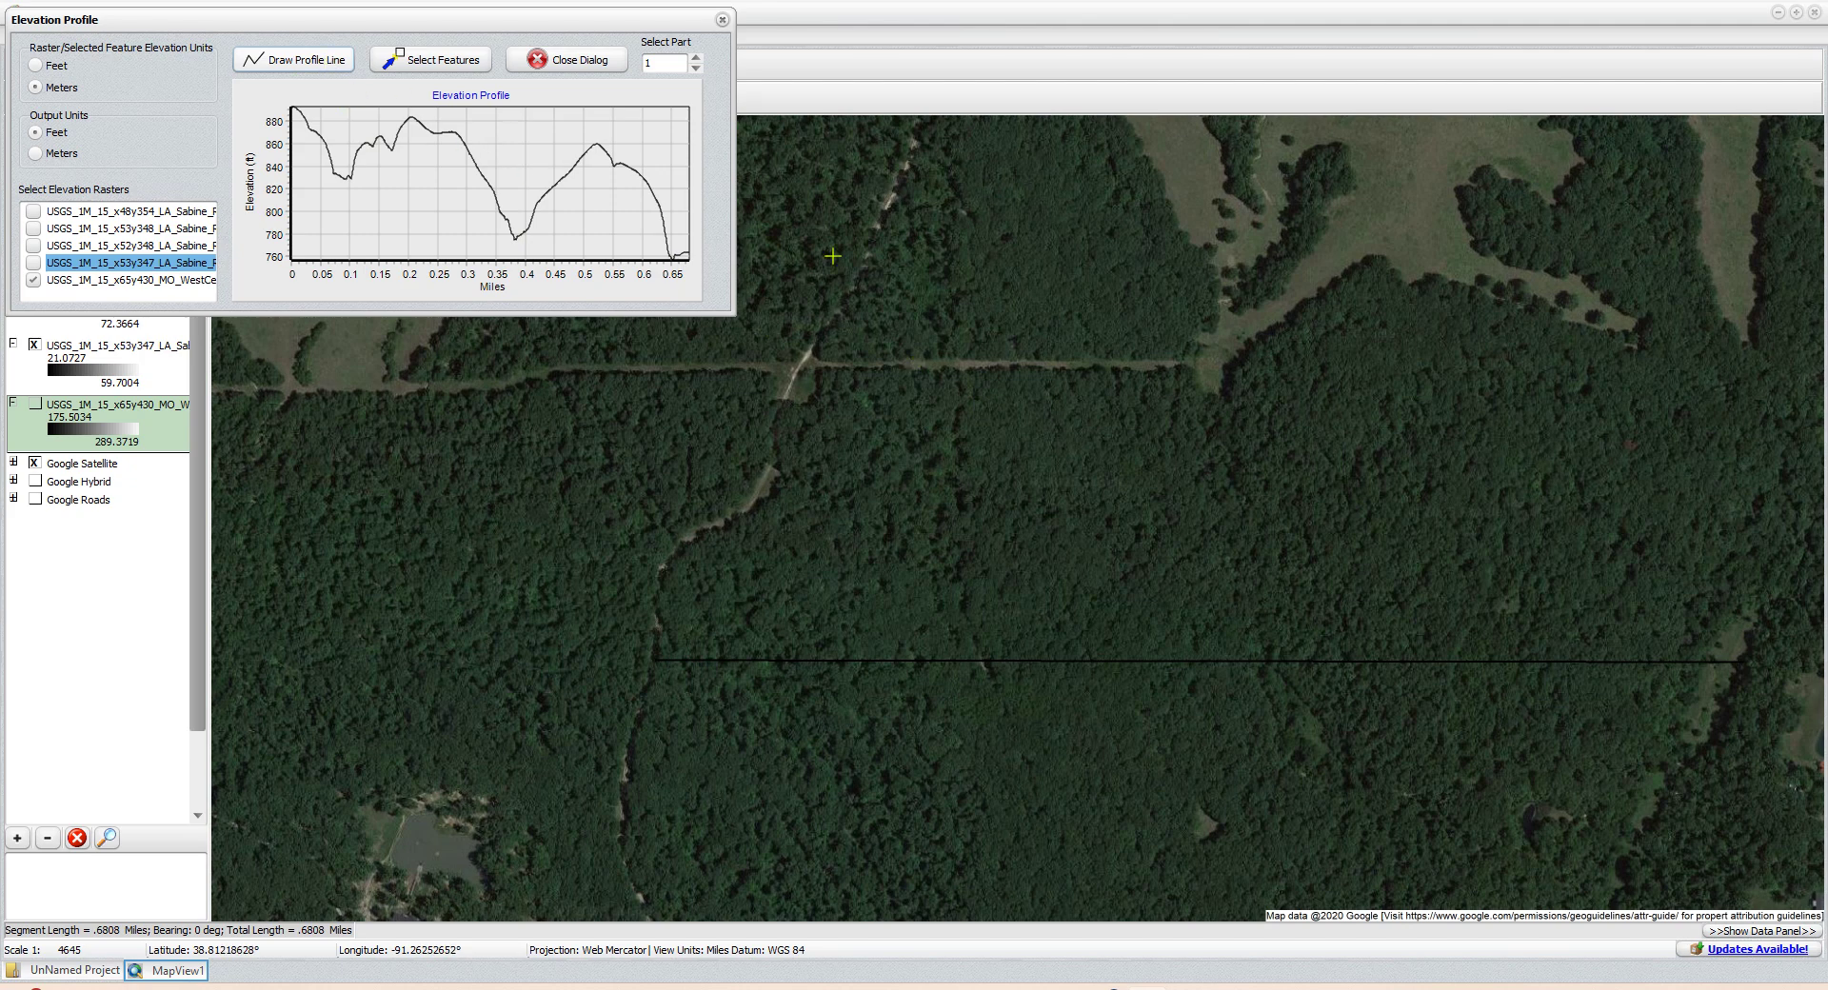
pyautogui.click(1157, 381)
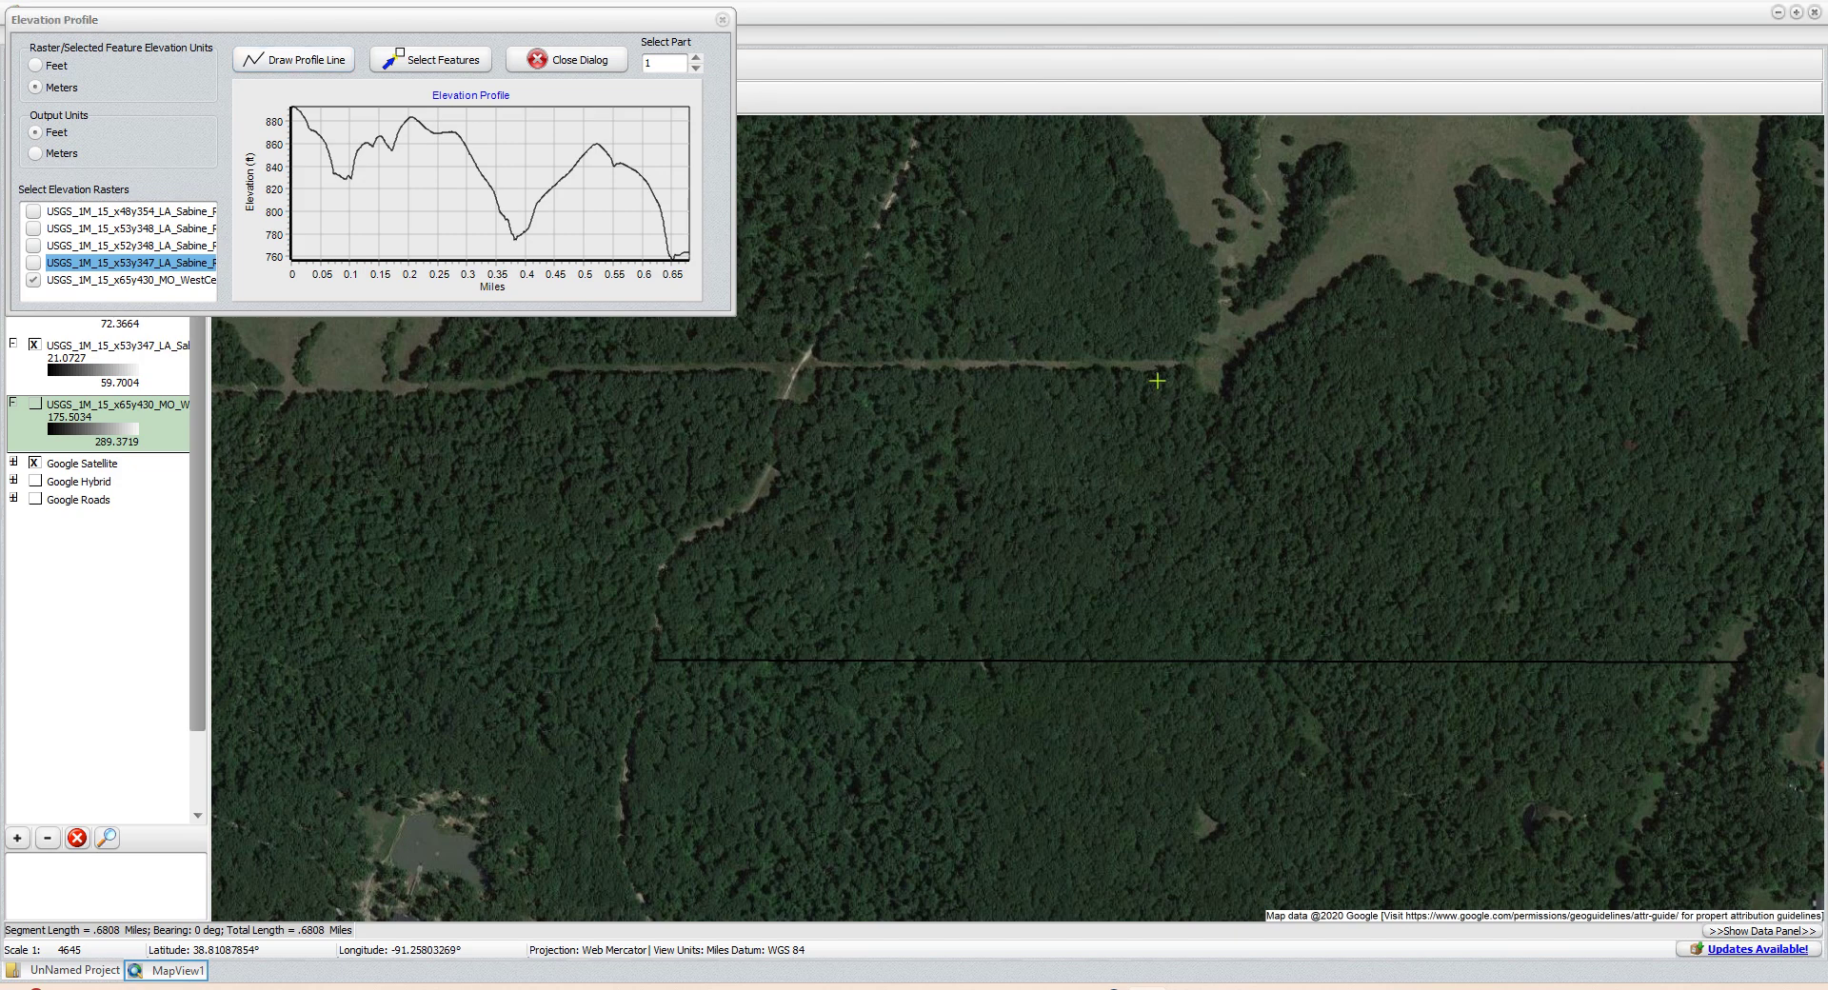
pyautogui.doubleClick(1157, 899)
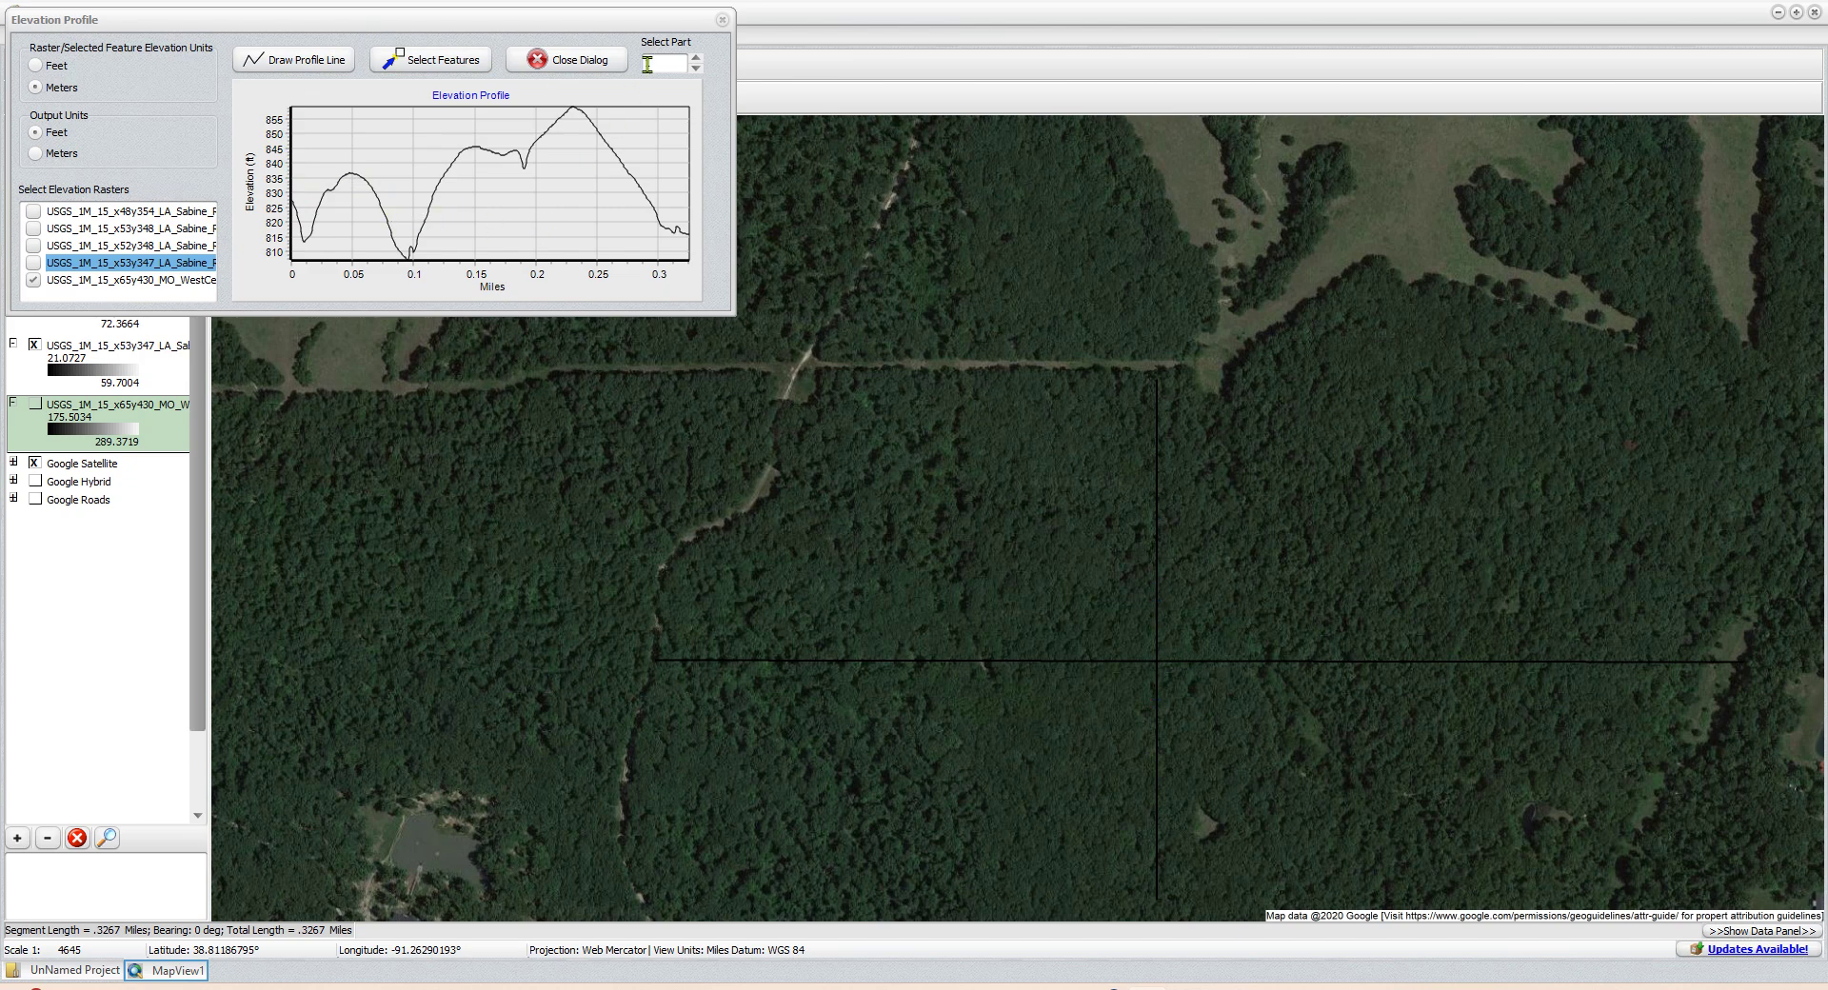
pyautogui.click(573, 63)
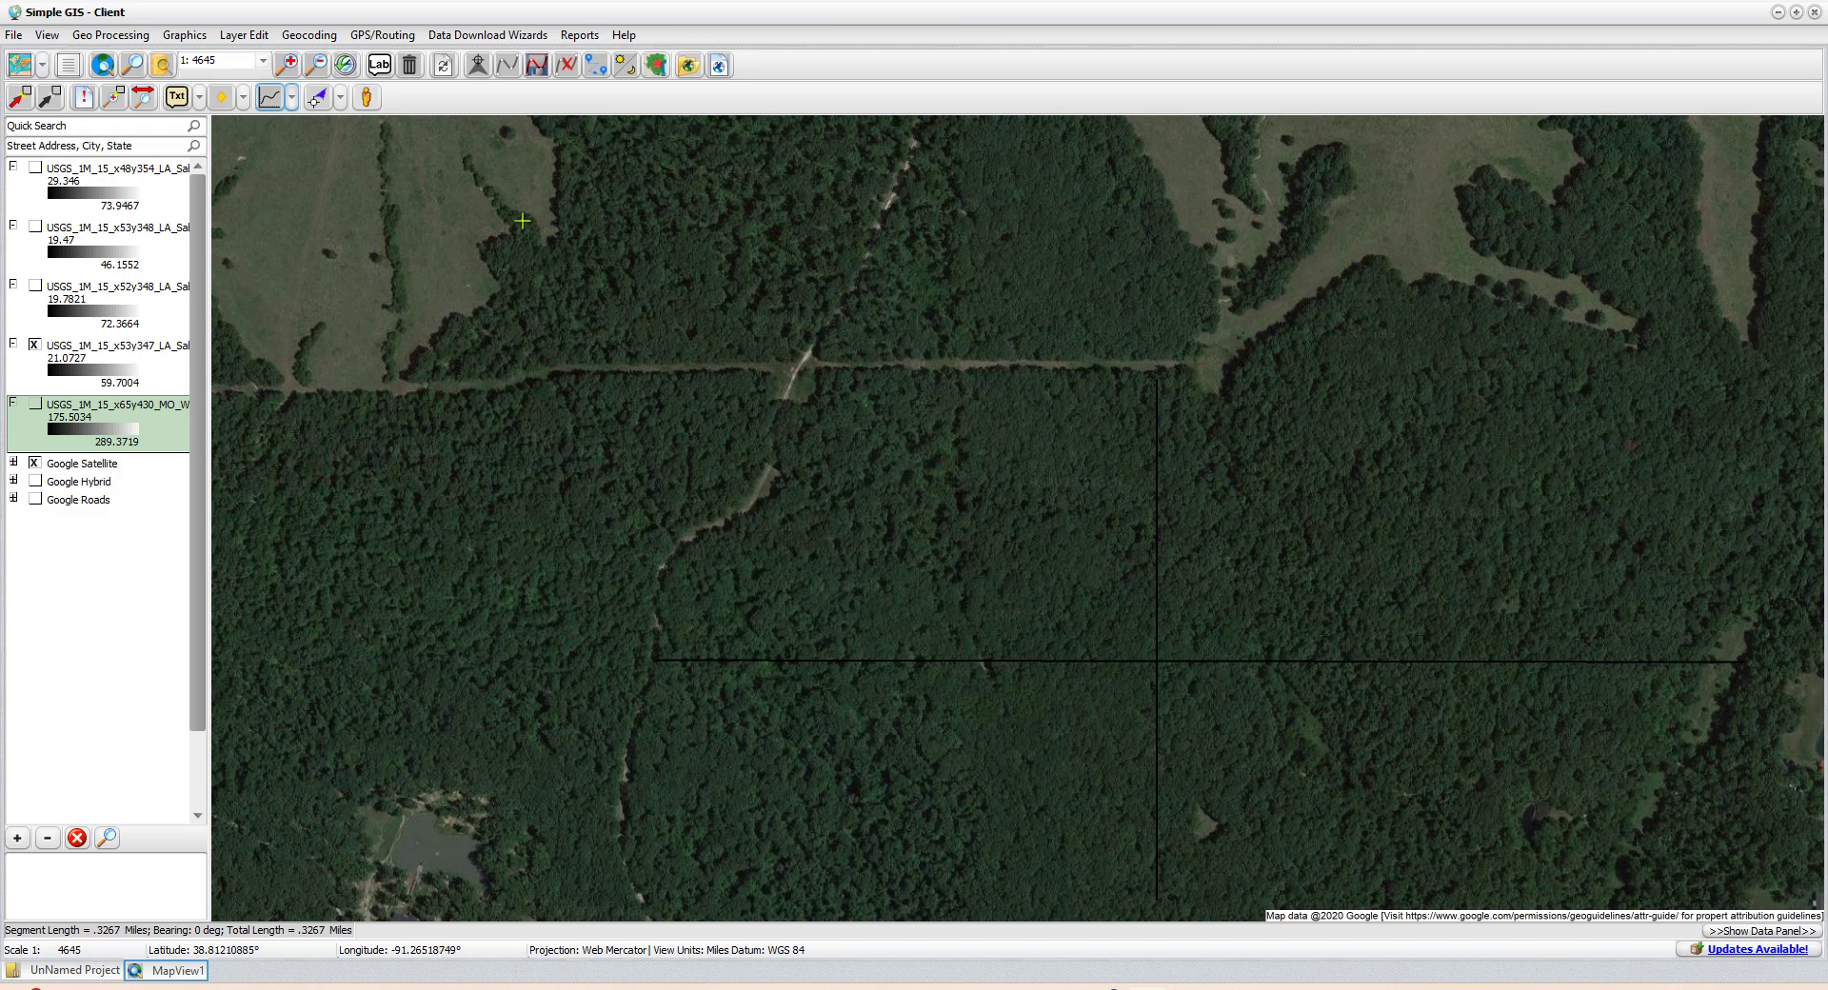
# - Draw a polygon graphic of about 0.22 square miles around the forest, following the dirt road and the northern tree line
pyautogui.click(244, 99)
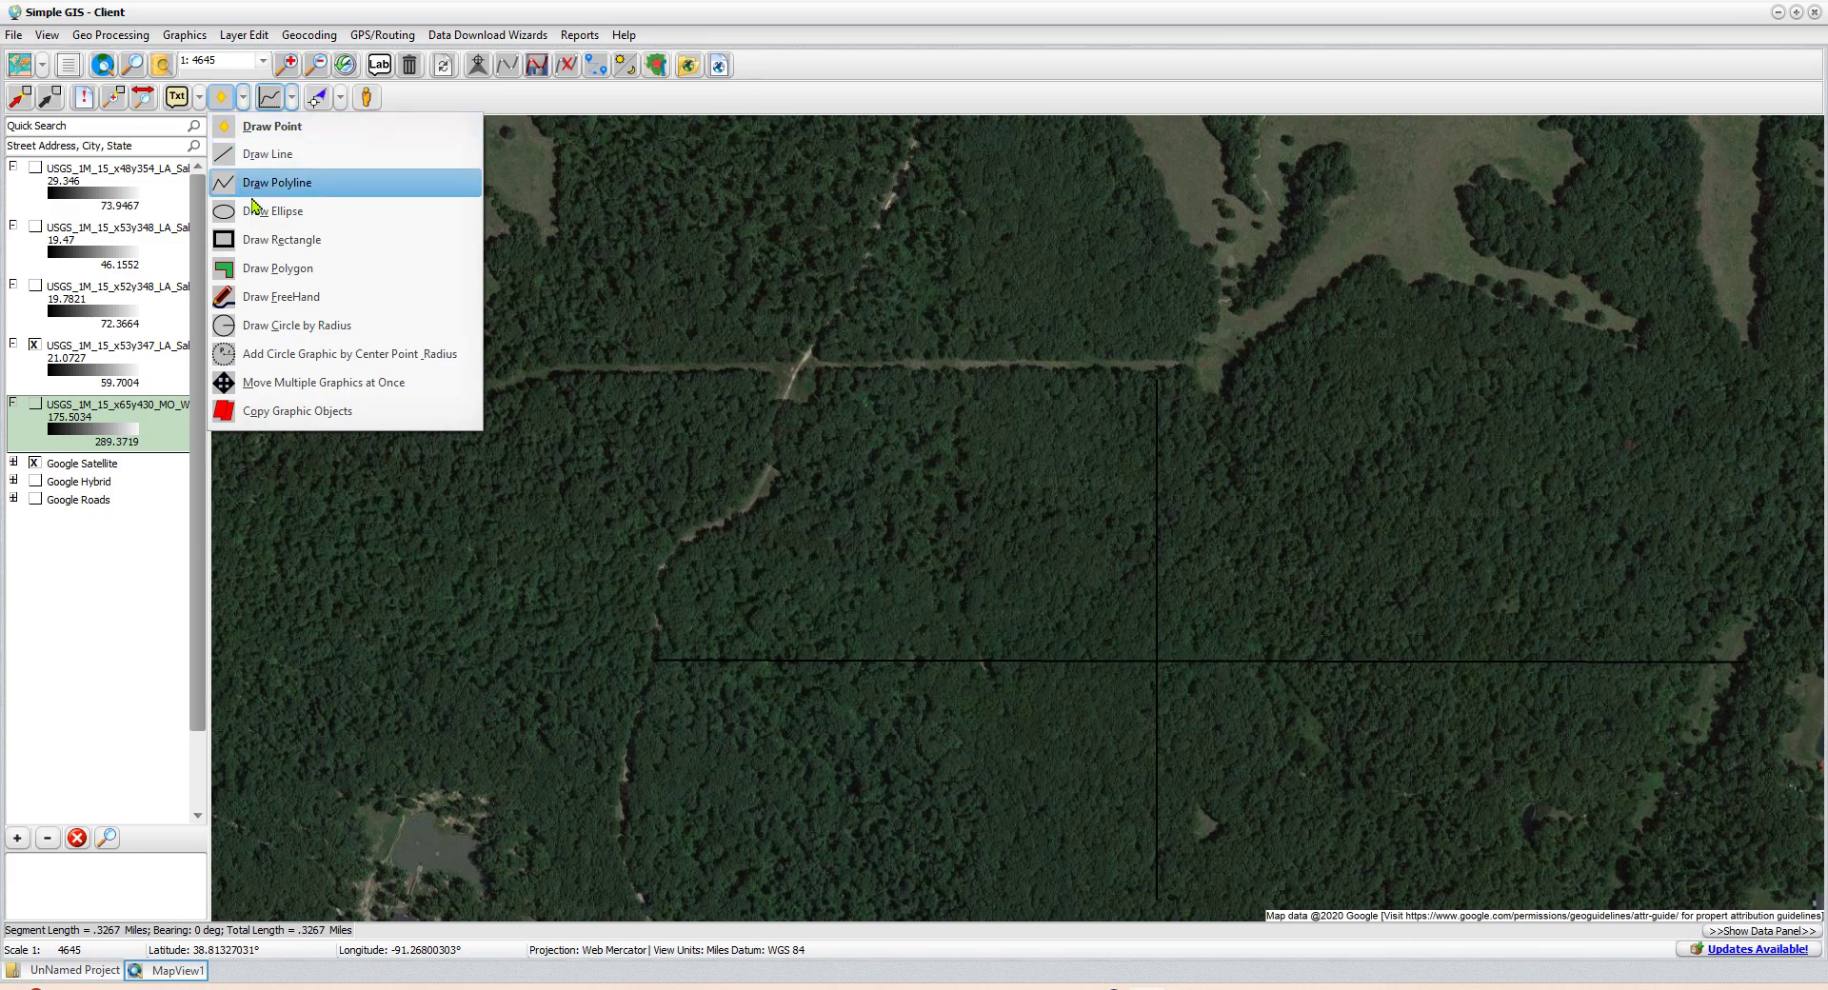
pyautogui.click(278, 271)
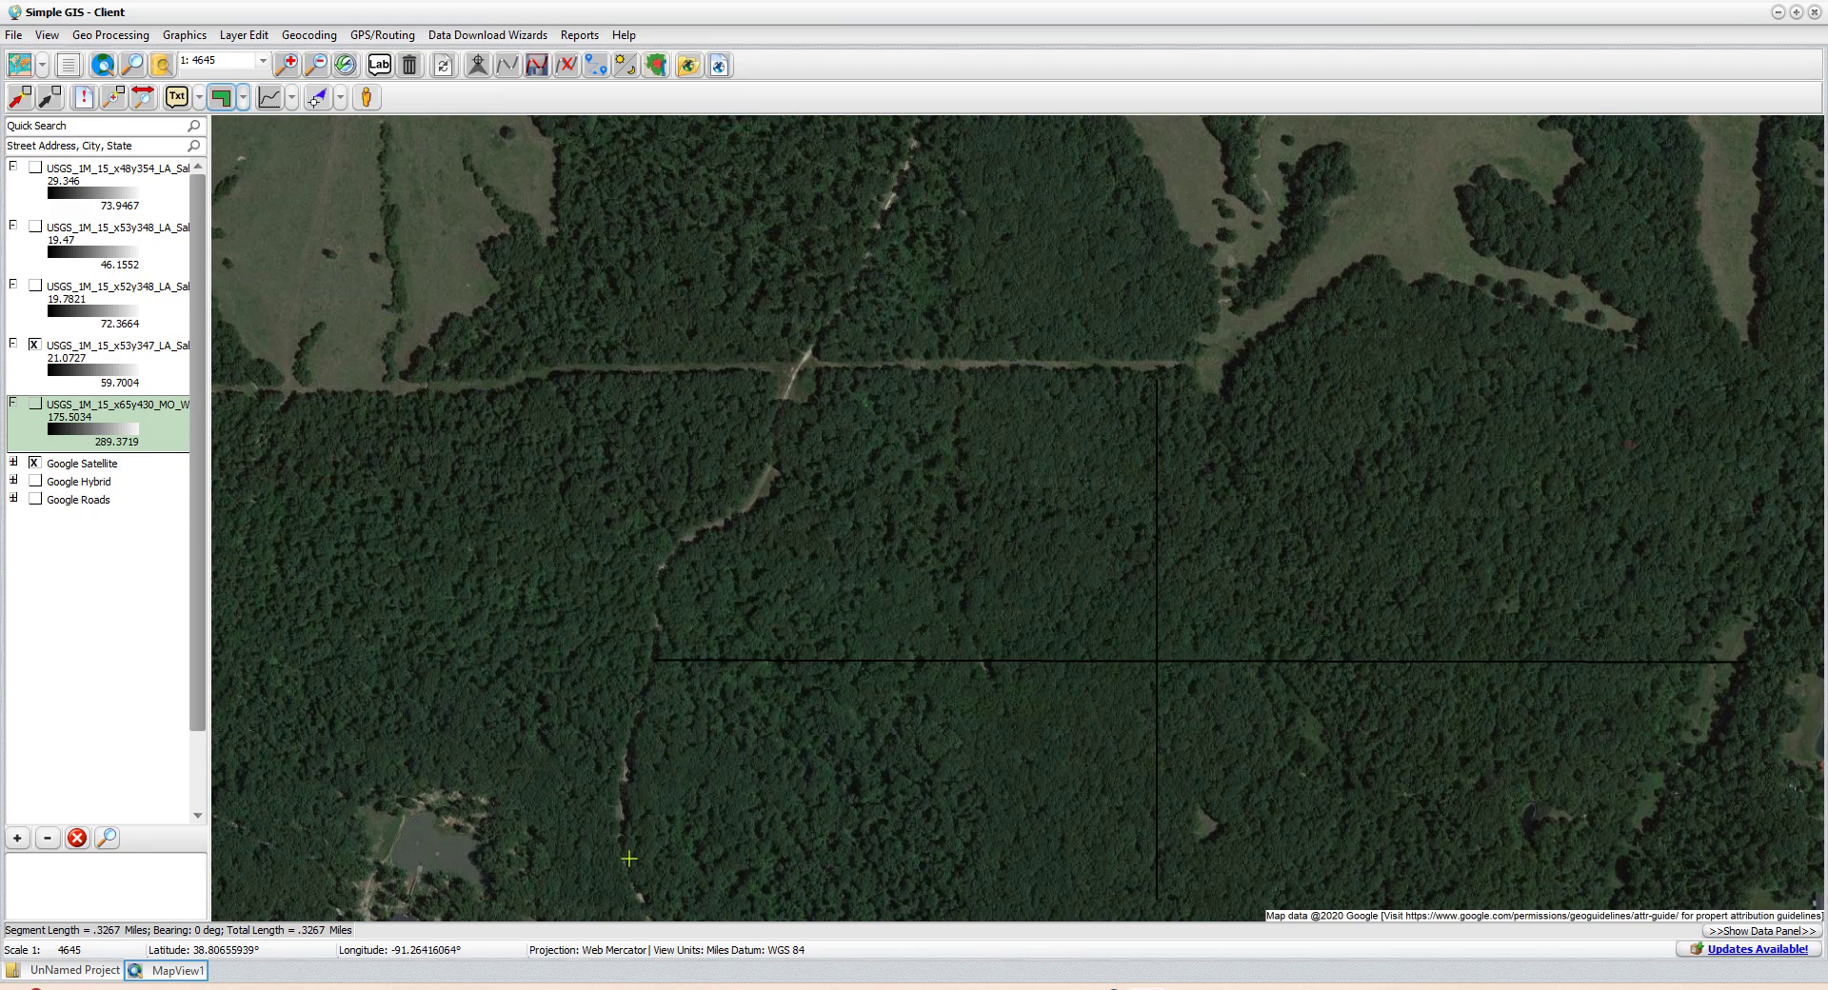
pyautogui.moveTo(628, 858)
pyautogui.mouseDown()
pyautogui.moveTo(666, 591)
pyautogui.moveTo(788, 488)
pyautogui.moveTo(791, 424)
pyautogui.moveTo(831, 379)
pyautogui.moveTo(1438, 357)
pyautogui.moveTo(1361, 326)
pyautogui.mouseUp()
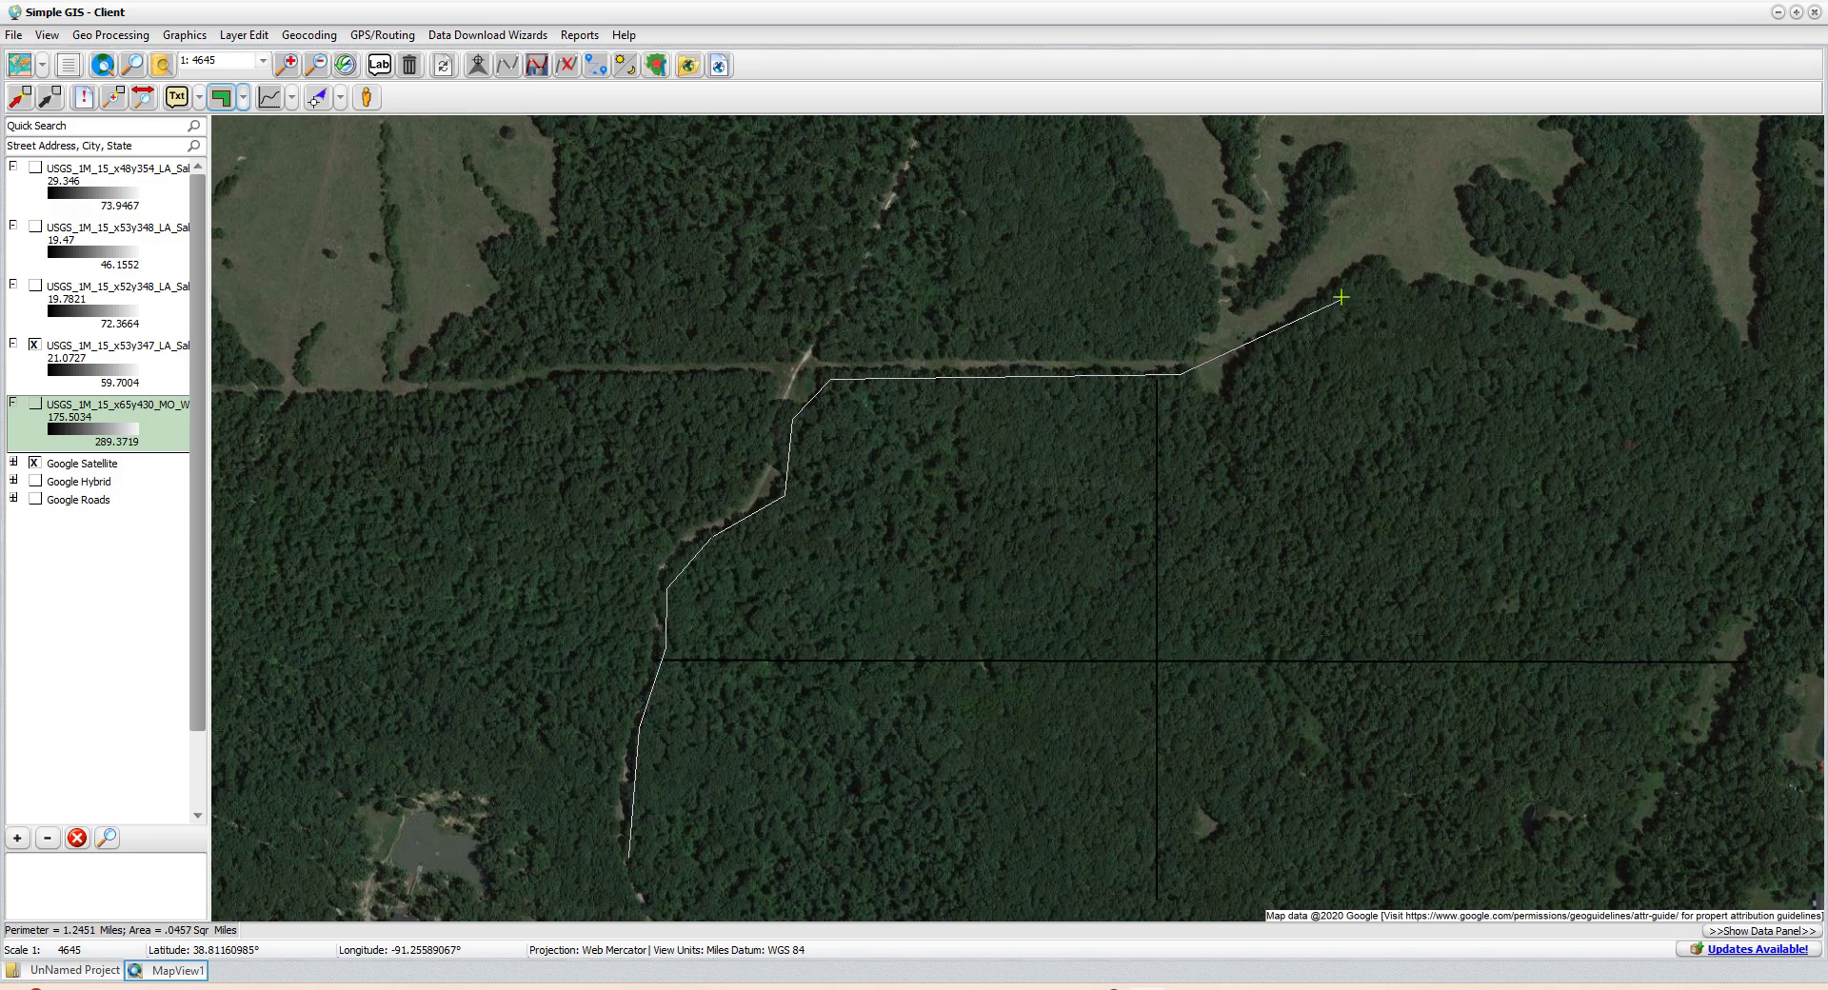
pyautogui.click(1306, 321)
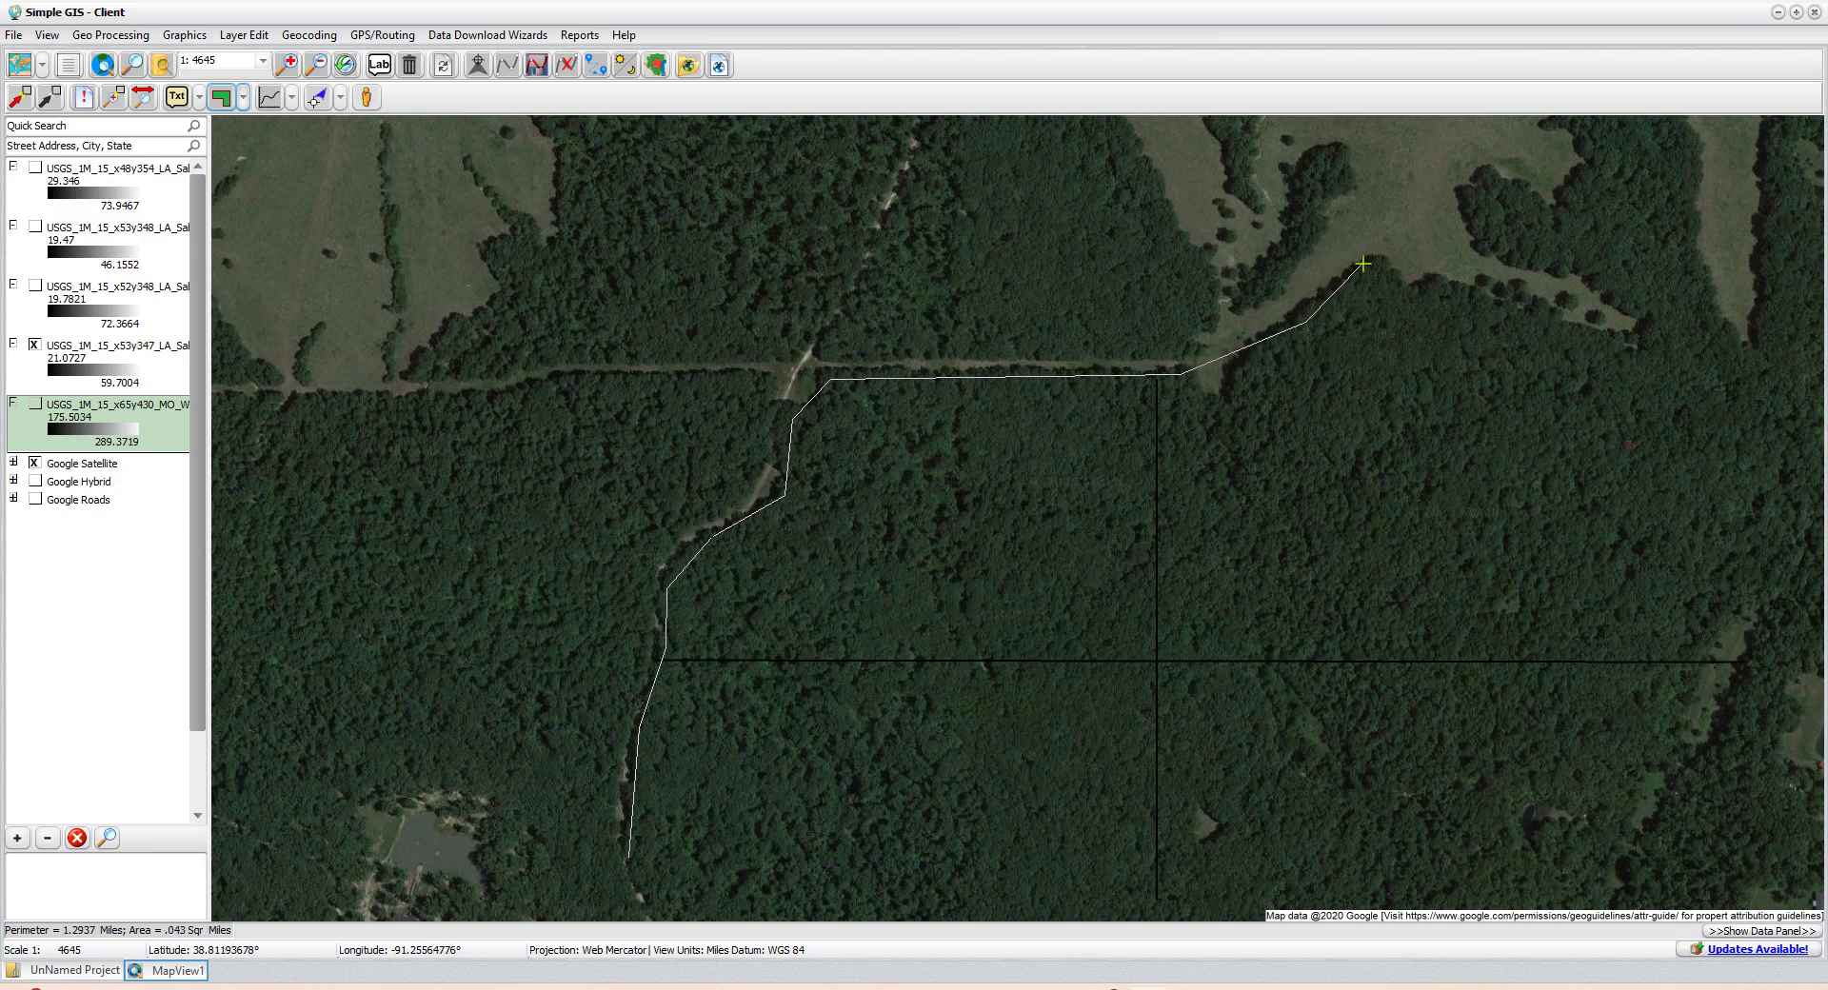
pyautogui.click(1367, 265)
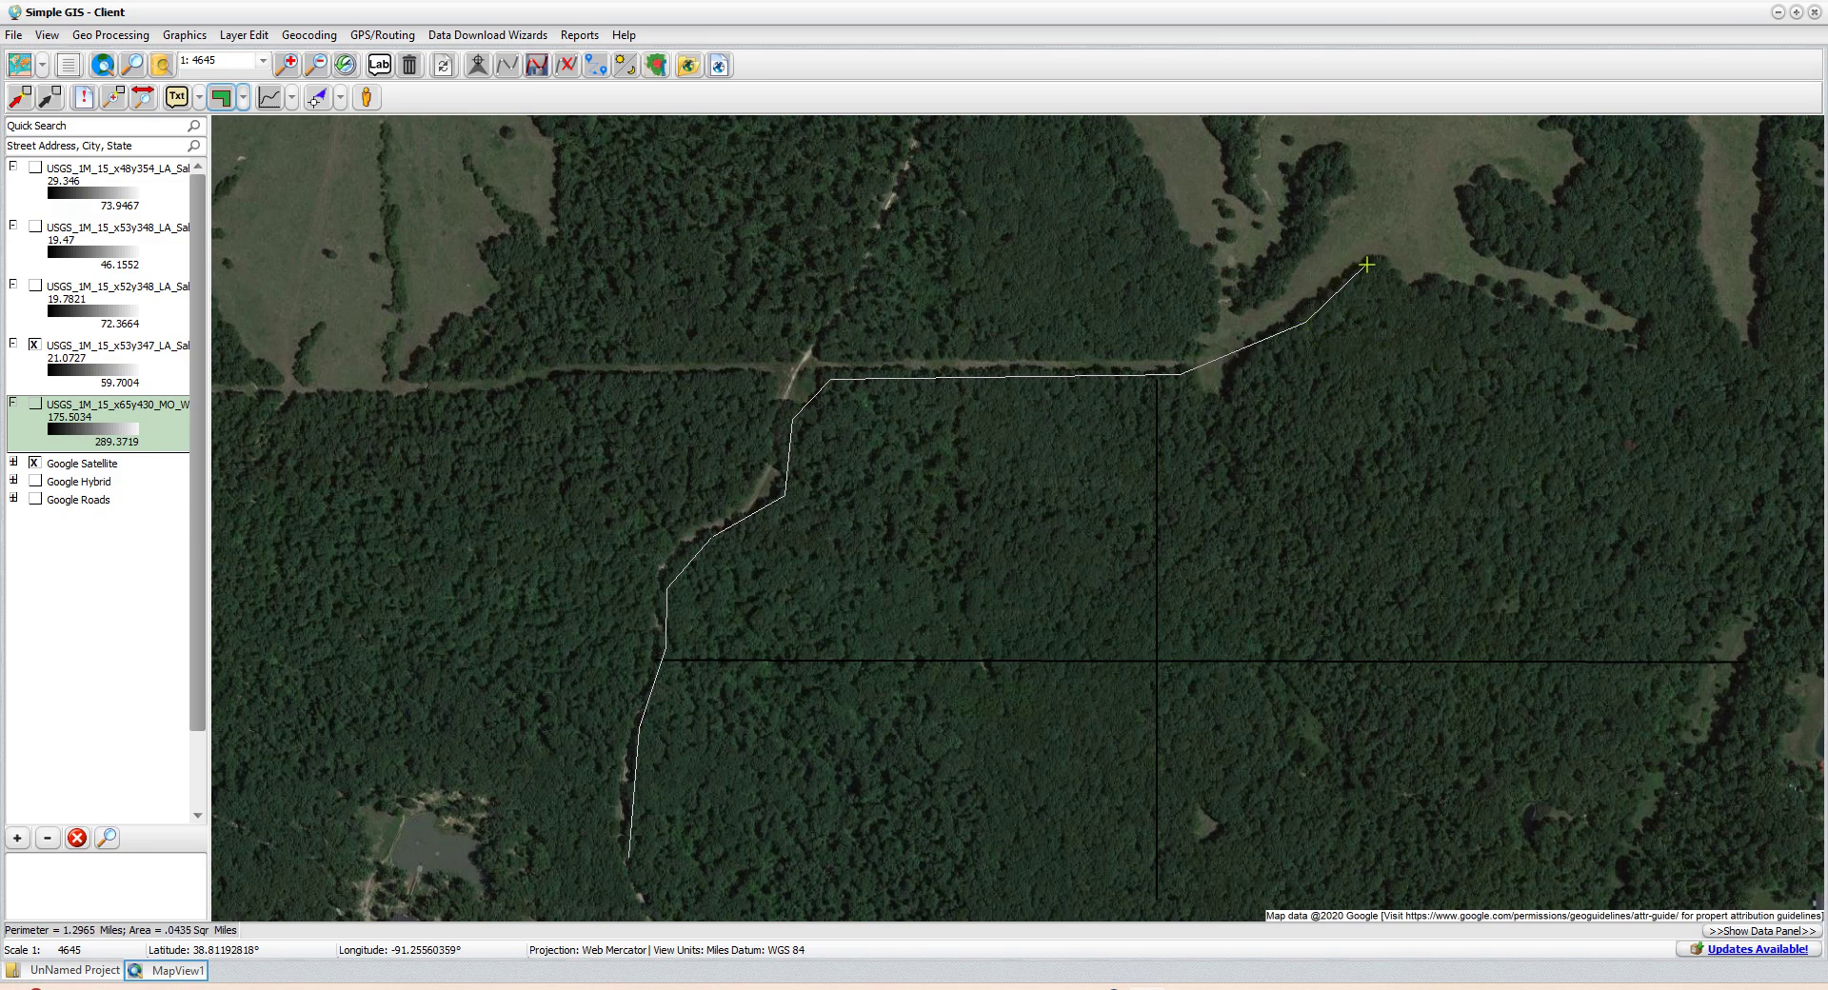
pyautogui.click(1751, 385)
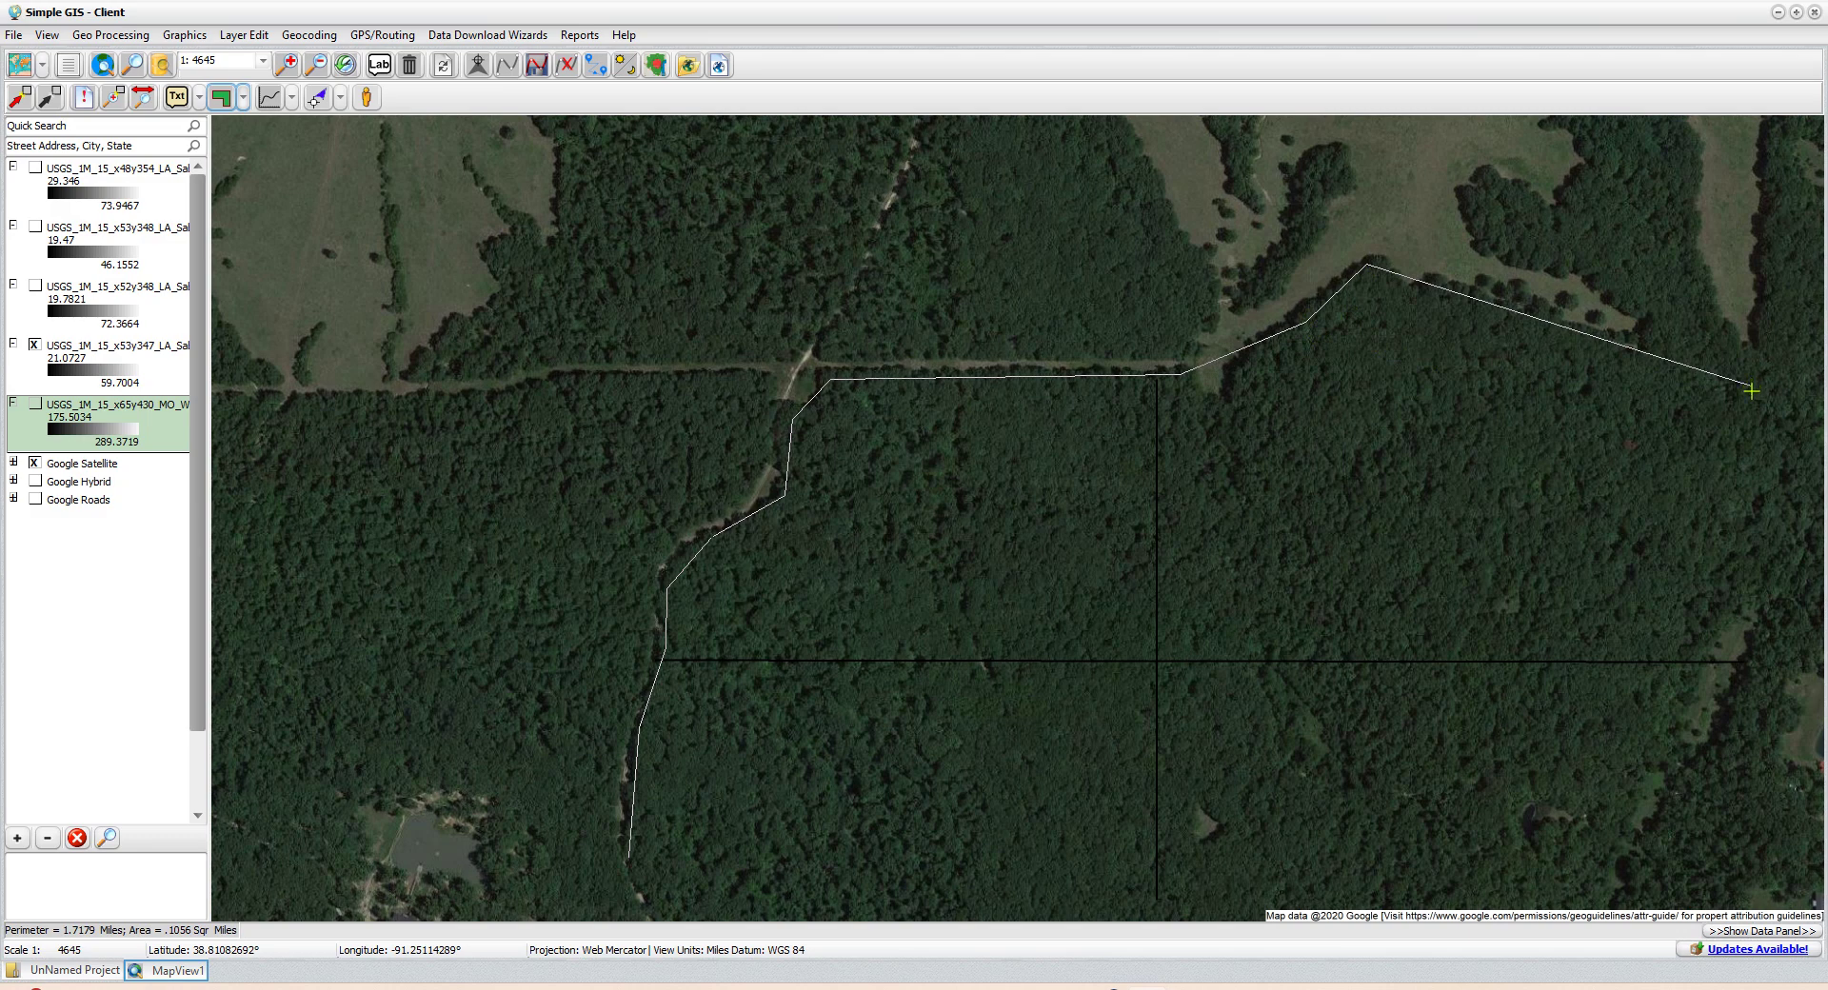
pyautogui.click(1728, 897)
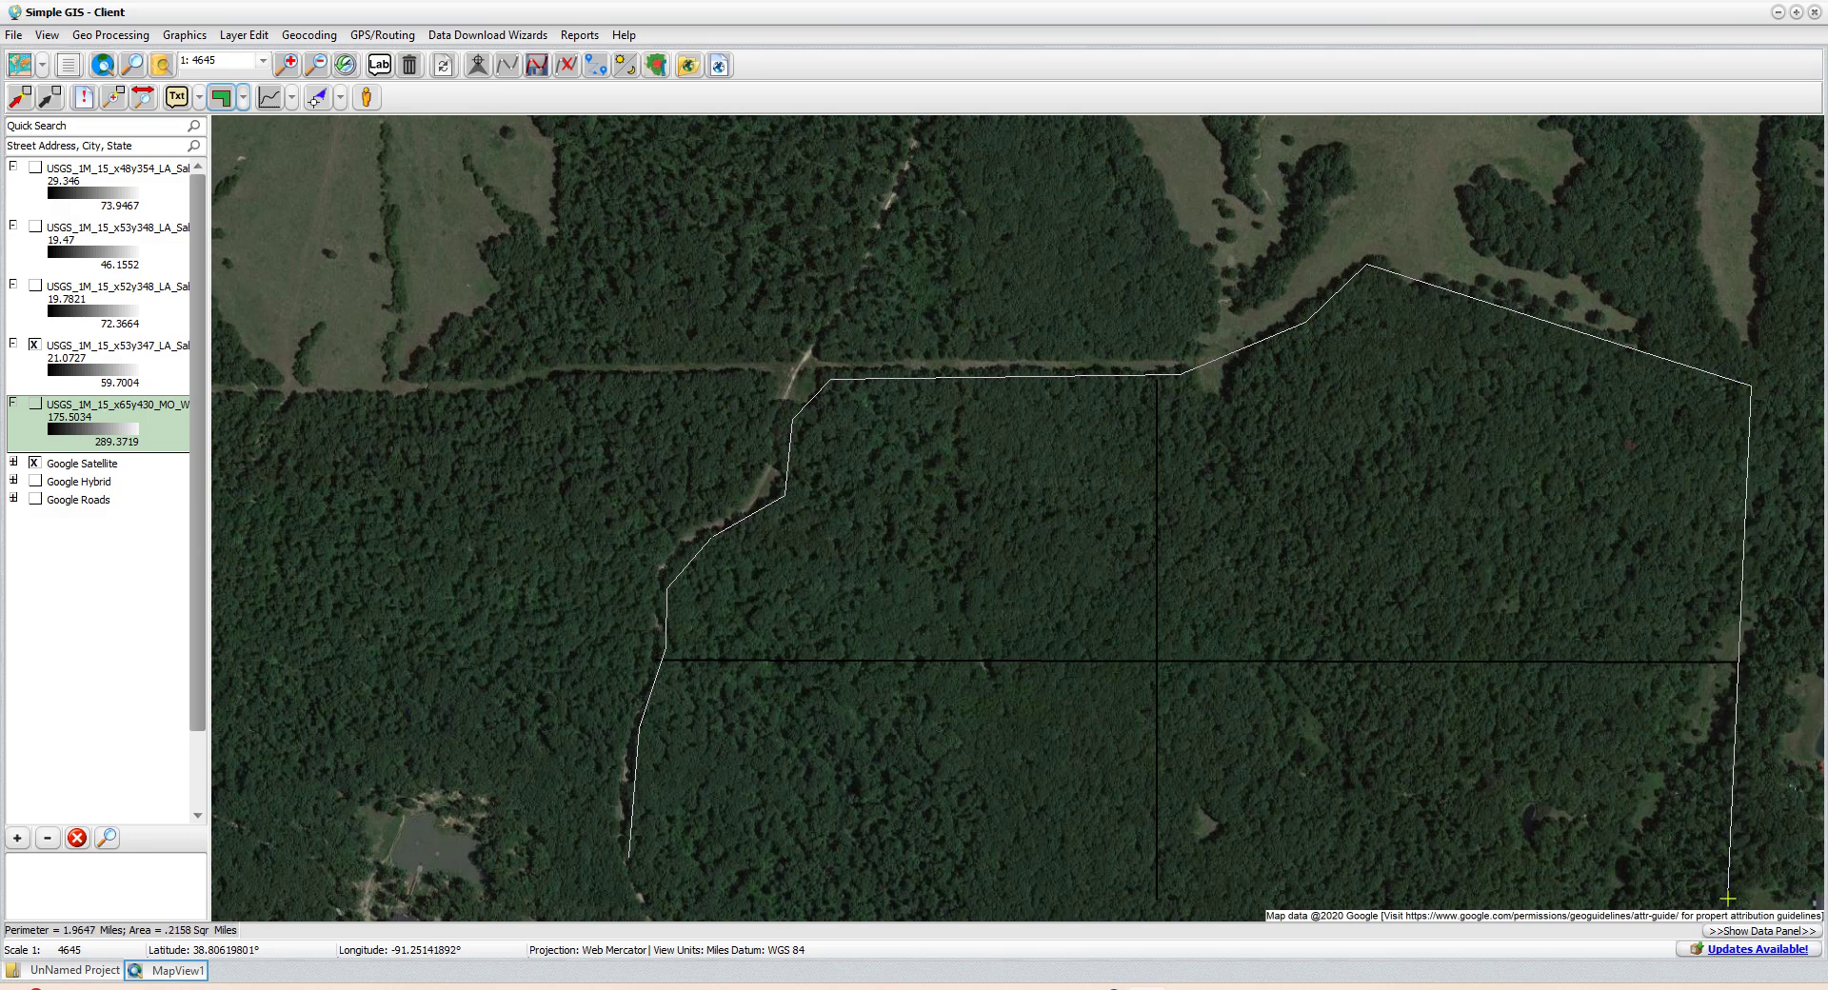
pyautogui.doubleClick(643, 894)
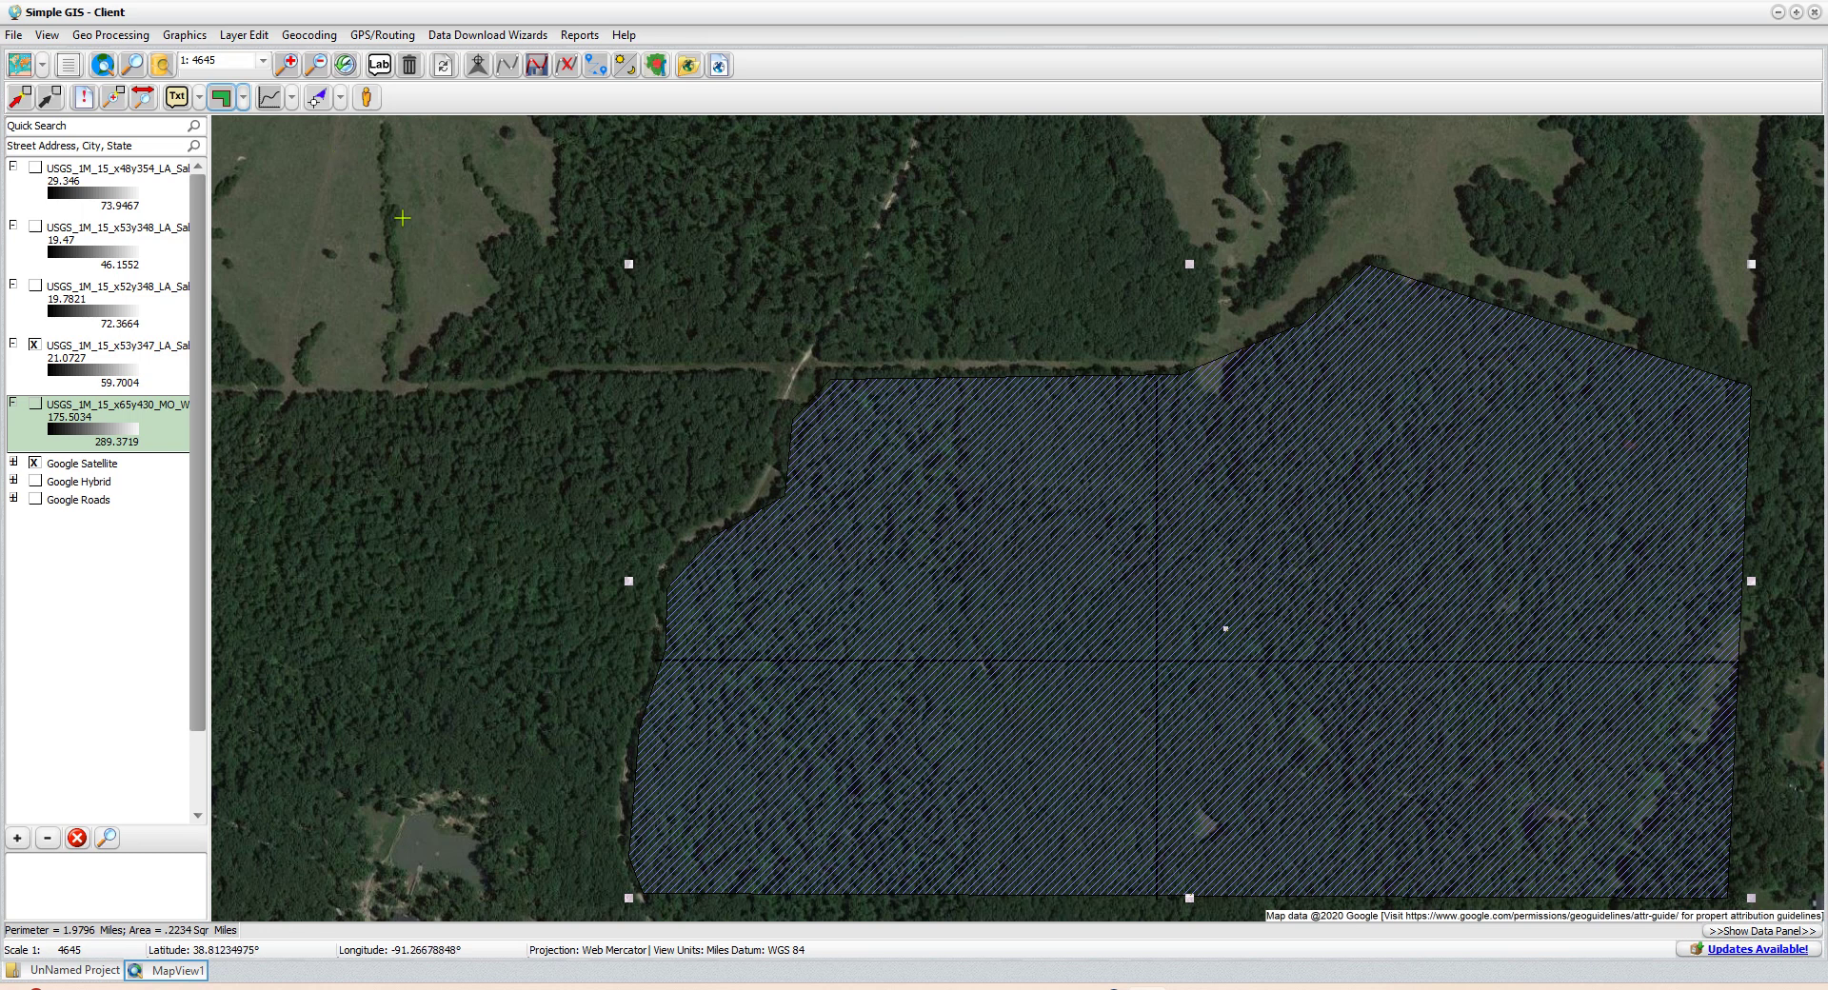
# - Open the cut/fill calculation tool, choose the USGS_1M_15_x65y430_MO raster, and select the forest polygon as the area to calculate
pyautogui.click(291, 98)
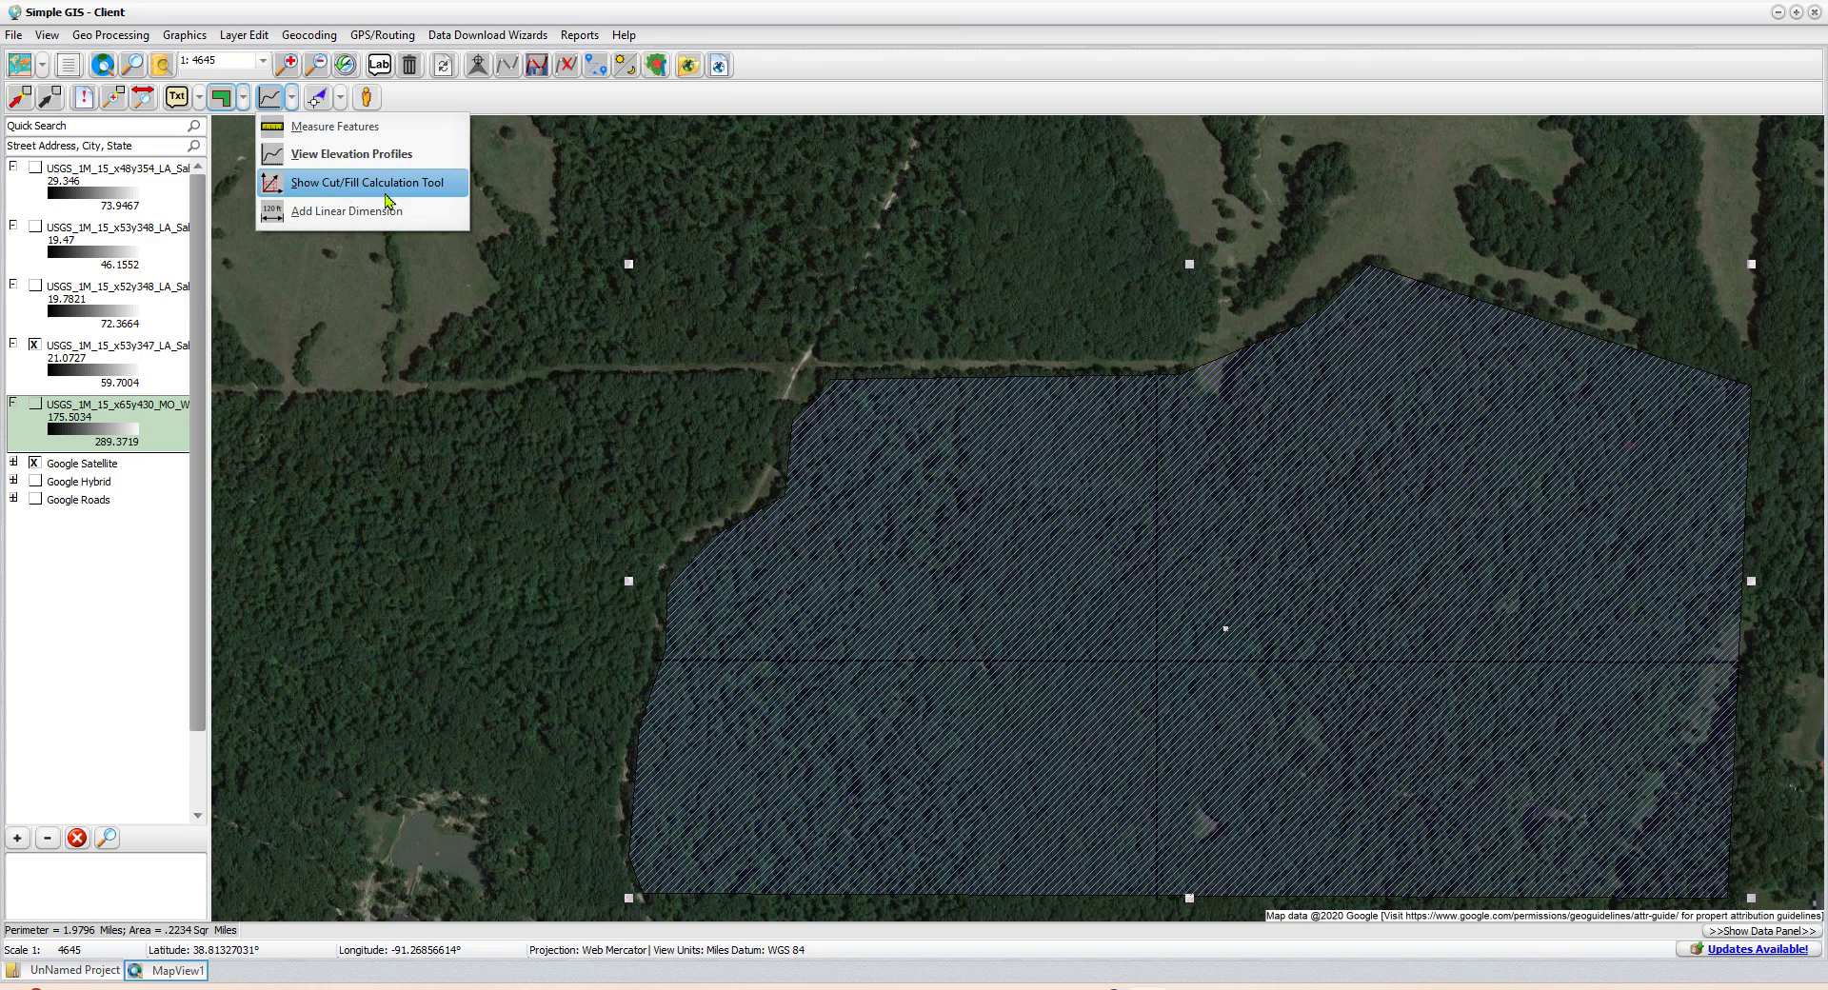
pyautogui.click(389, 198)
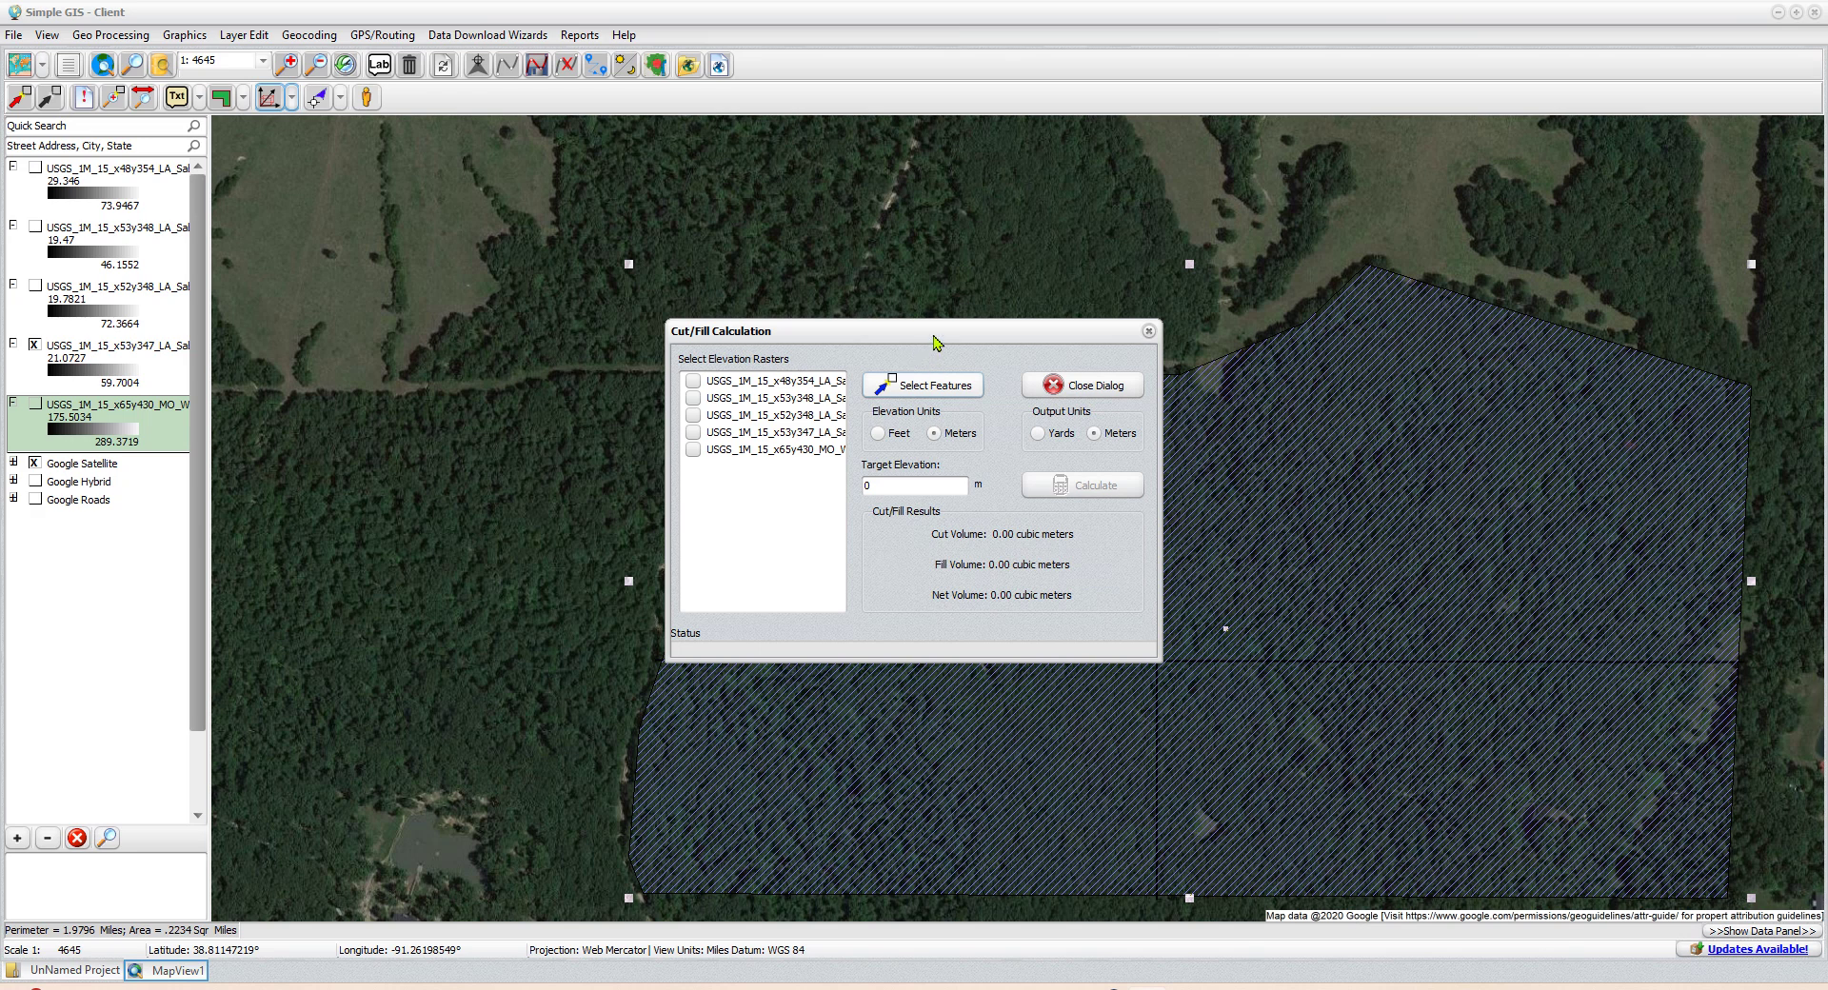
pyautogui.moveTo(933, 340); pyautogui.dragTo(305, 40)
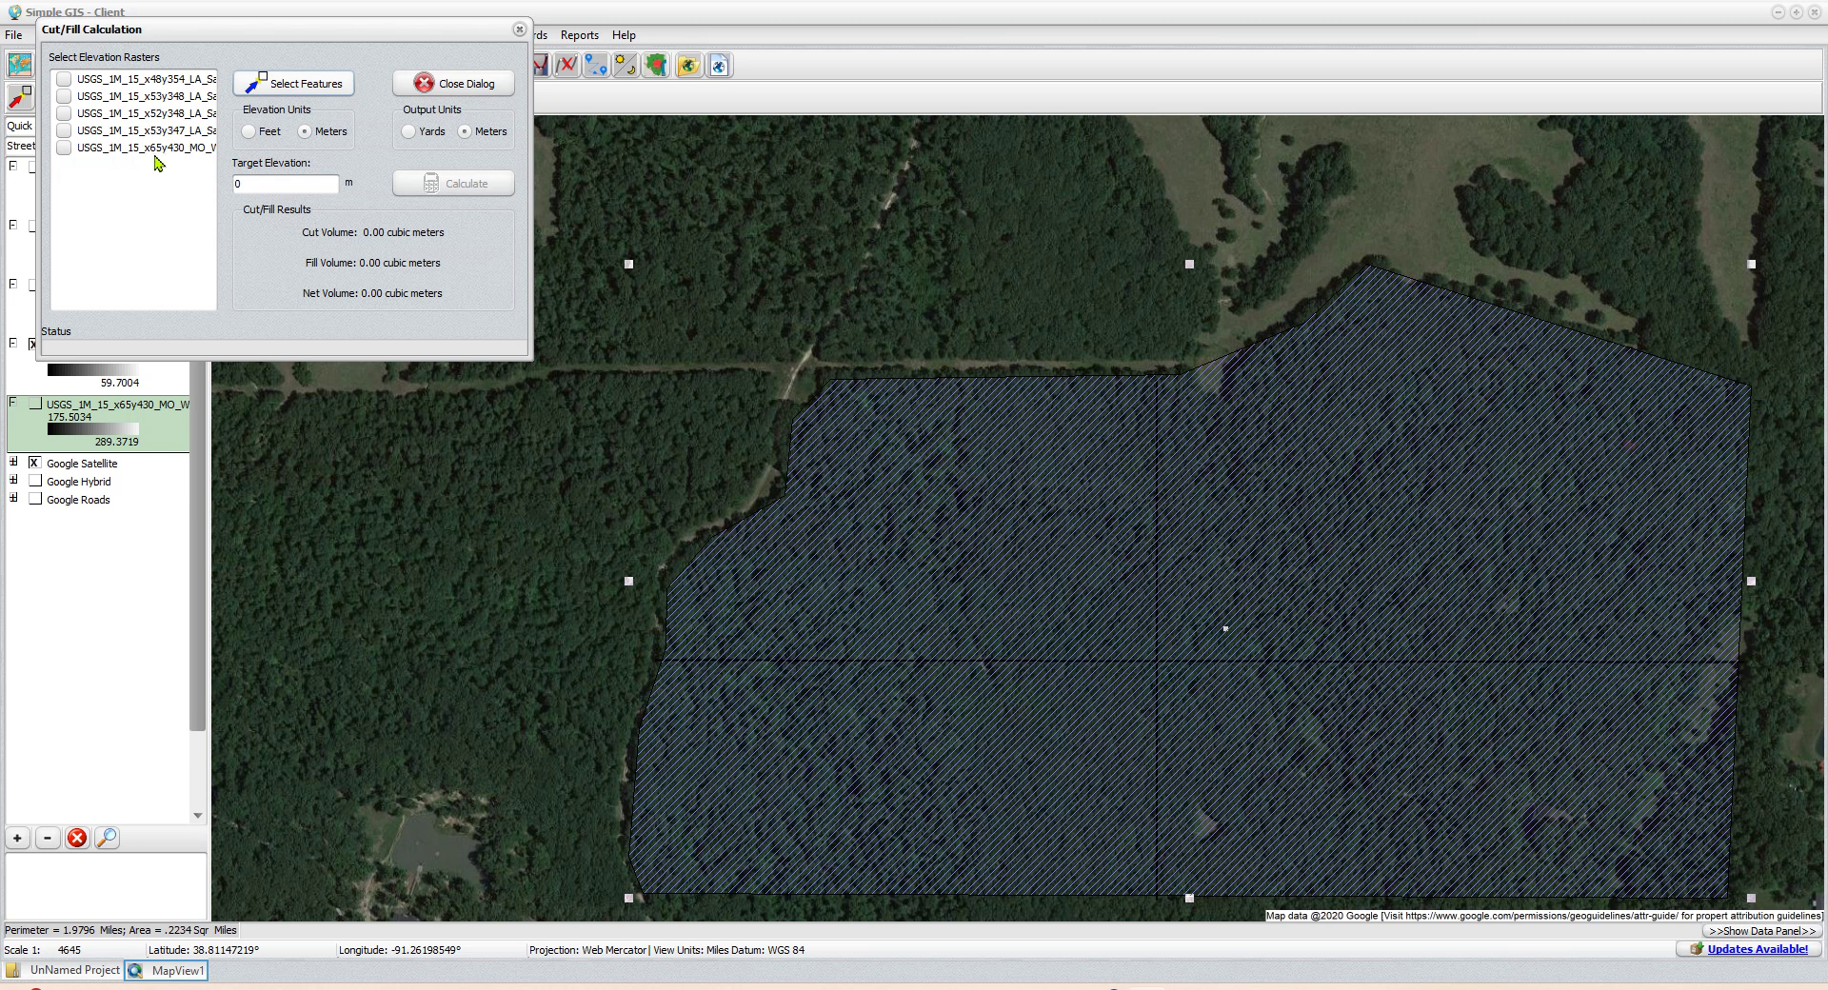
pyautogui.click(61, 149)
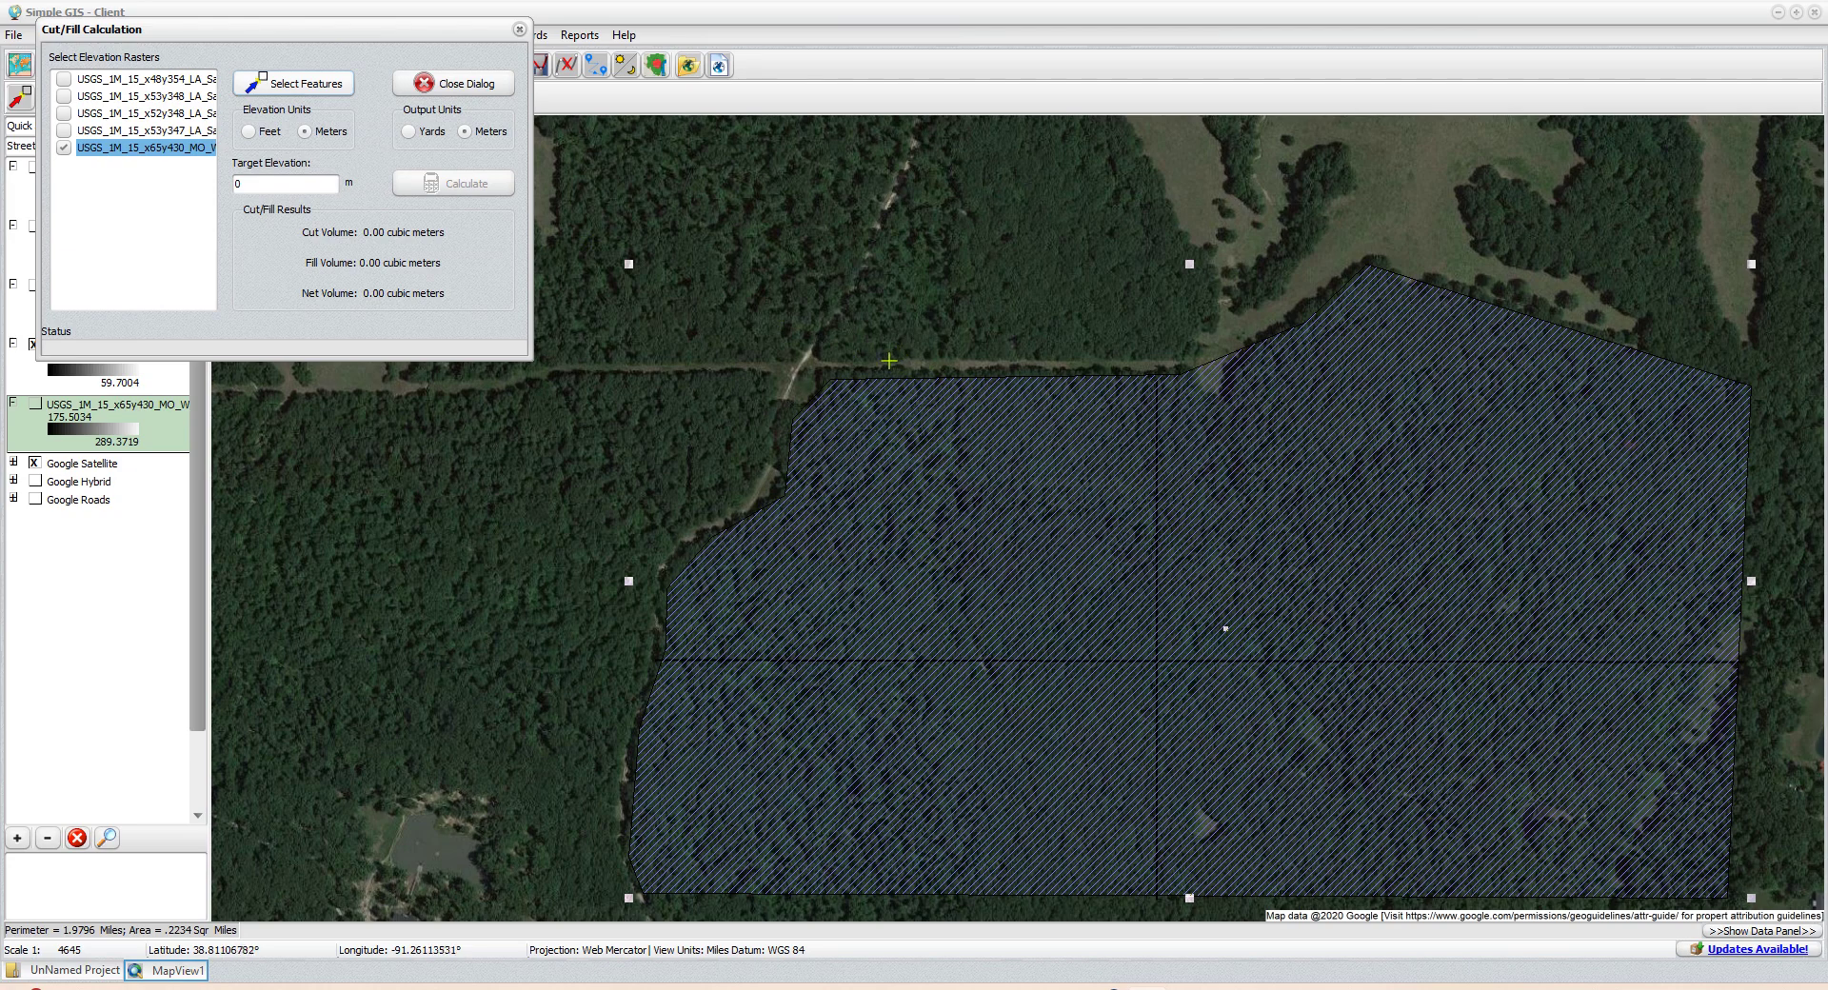
pyautogui.moveTo(847, 372); pyautogui.dragTo(990, 491)
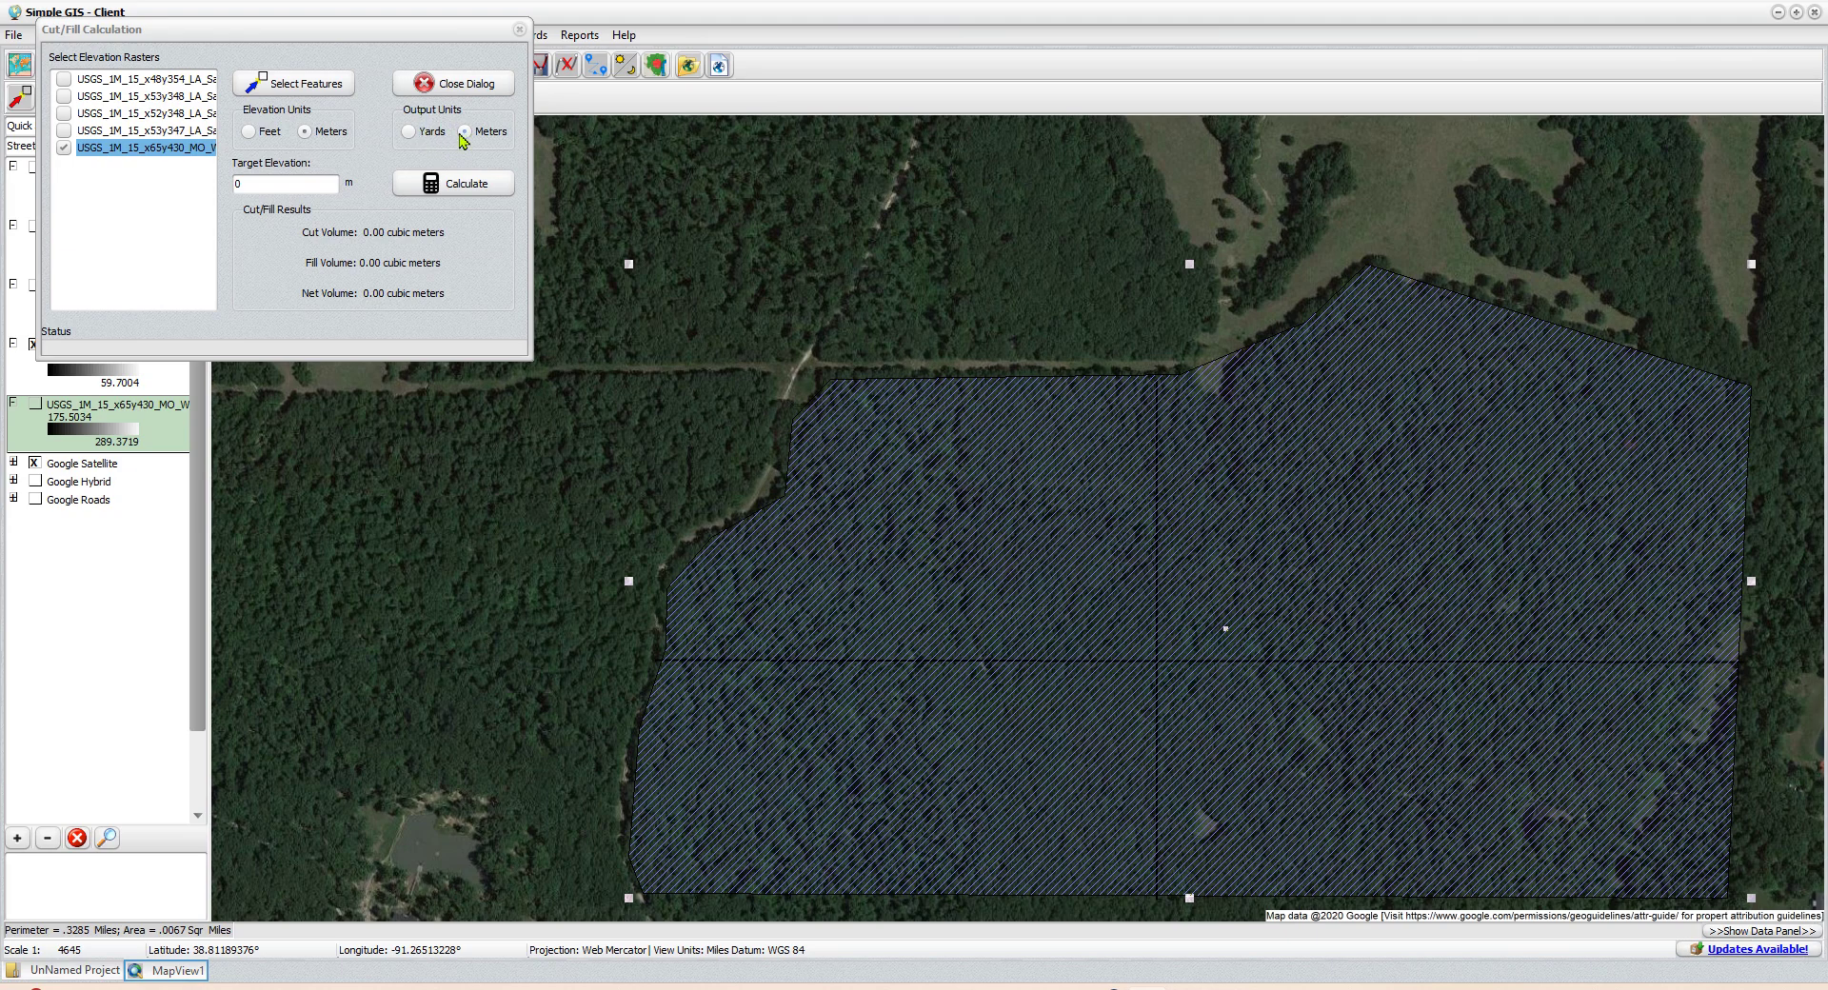
# - Set the output units to yards and the target elevation to 860 ft, and calculate the cut and fill volumes
pyautogui.click(243, 184)
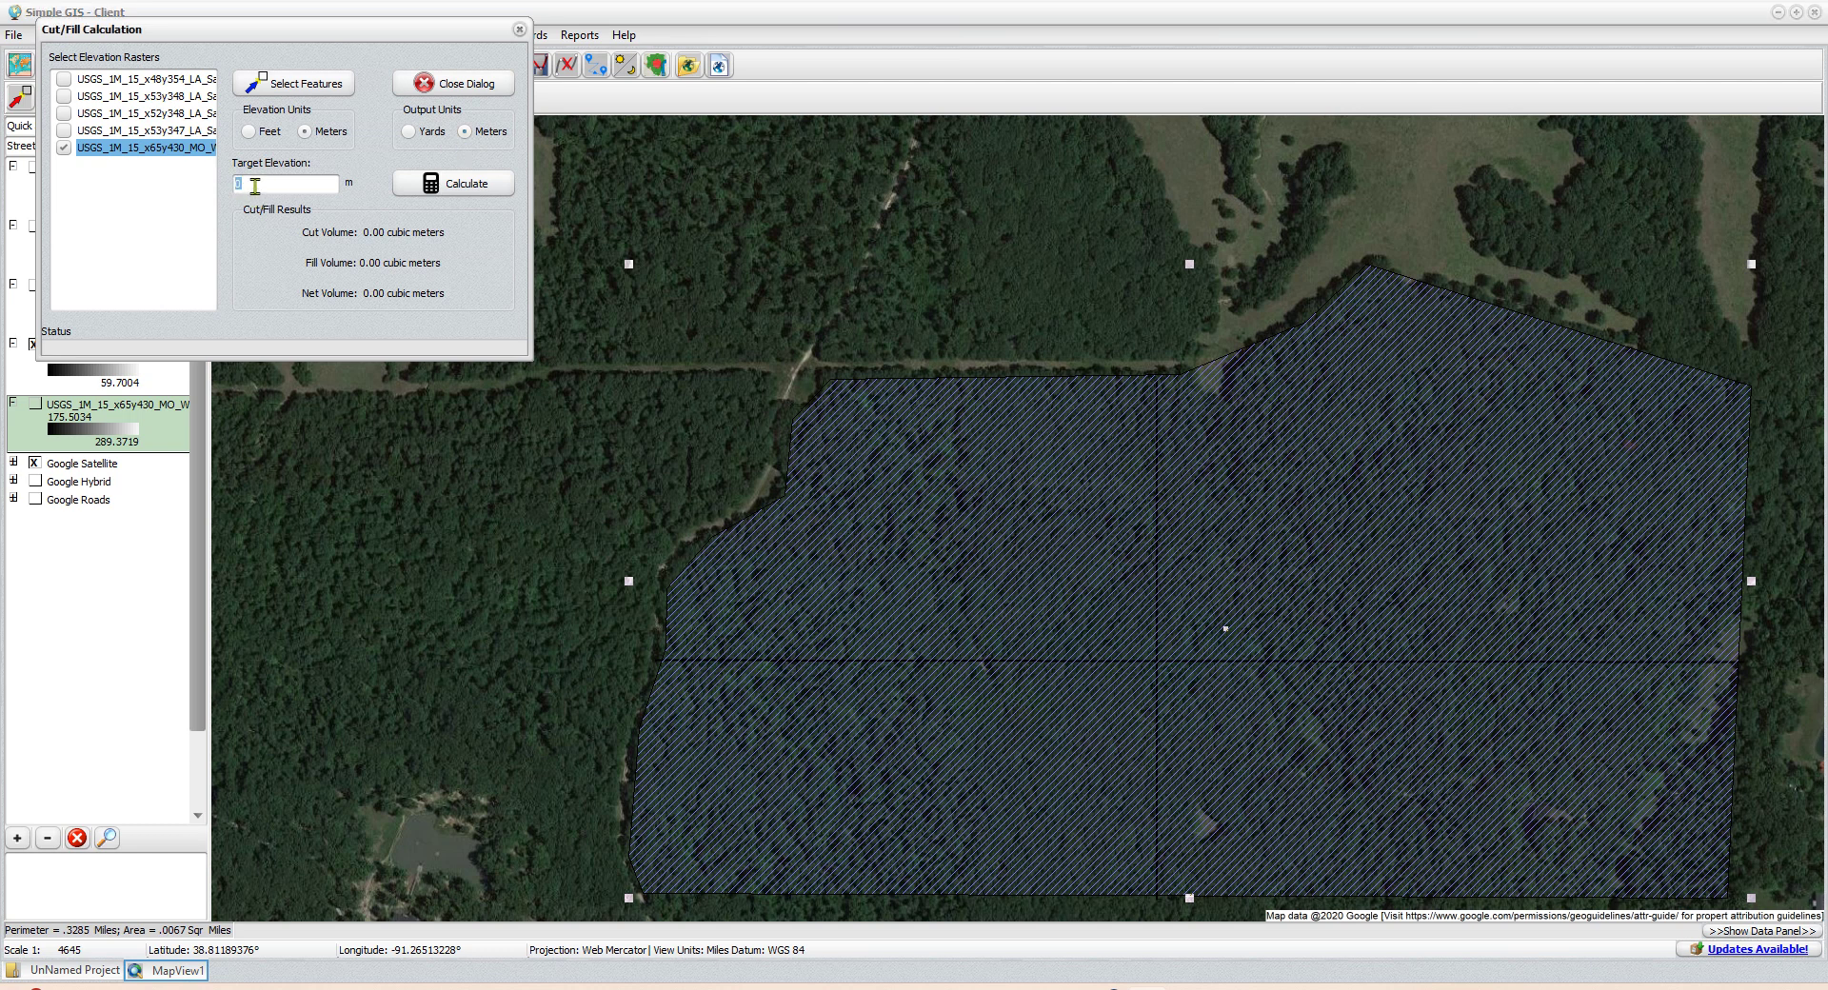
pyautogui.write('100')
pyautogui.click(408, 132)
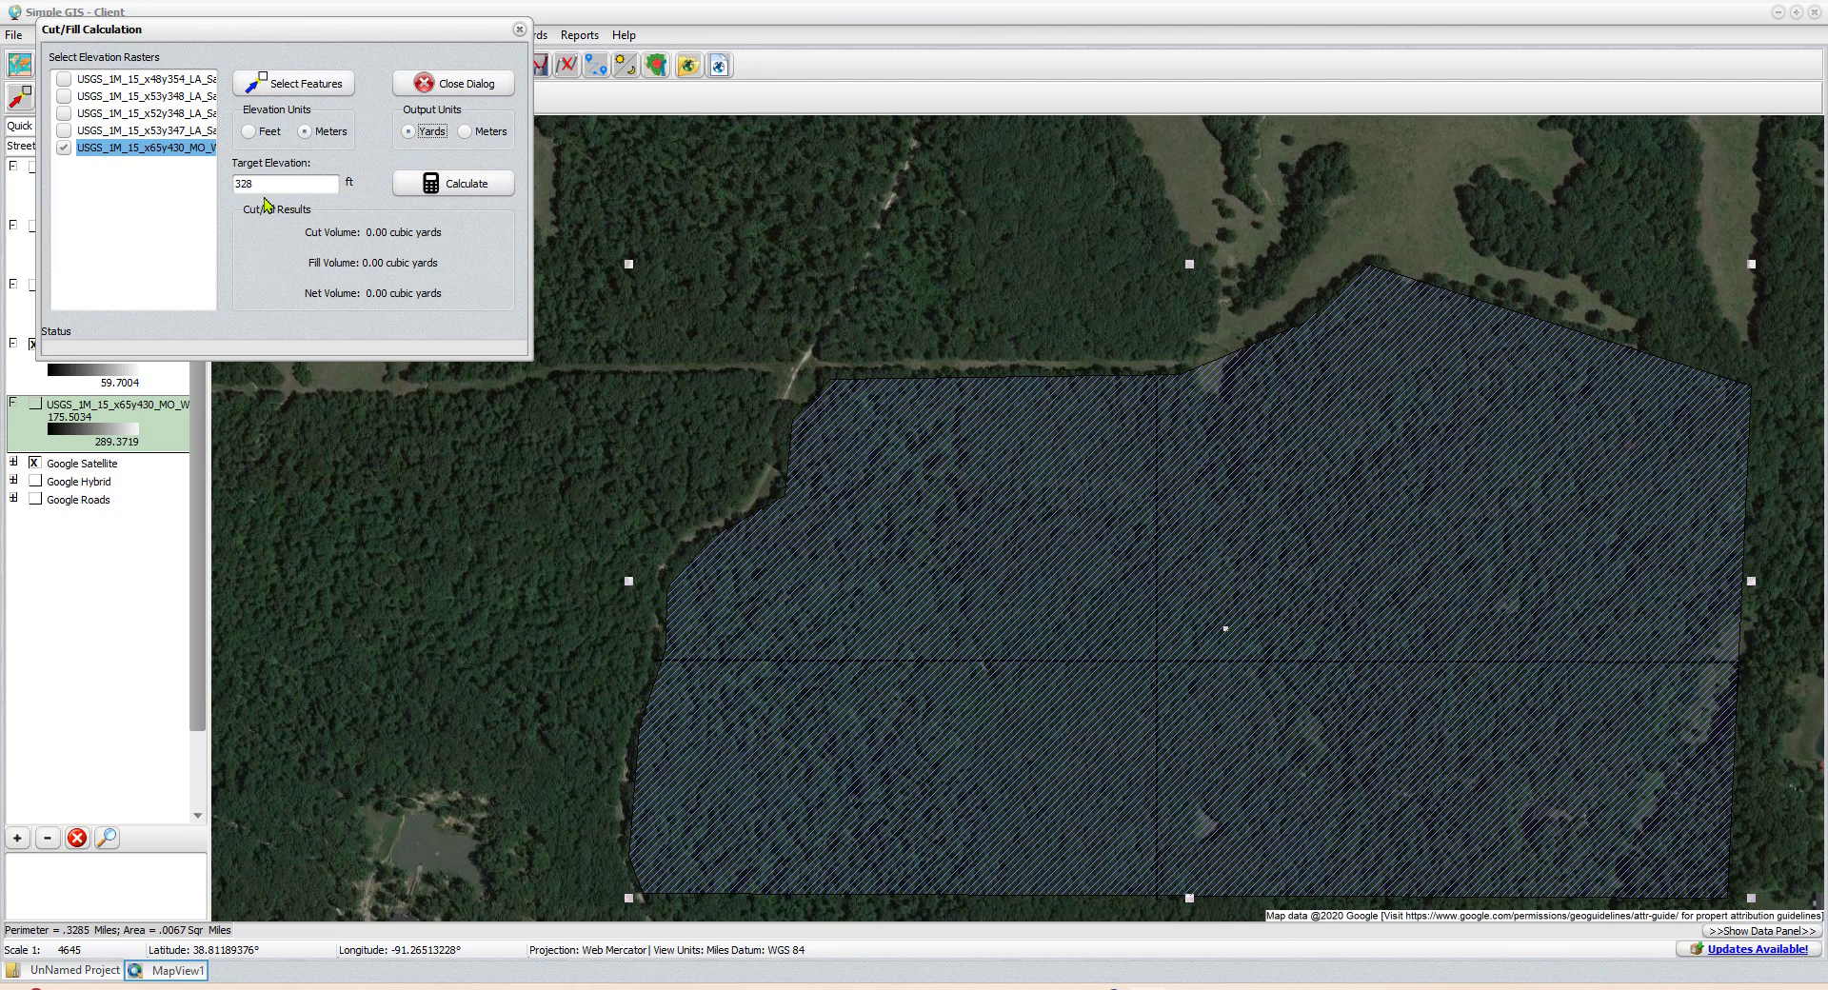
pyautogui.doubleClick(266, 185)
pyautogui.write('860')
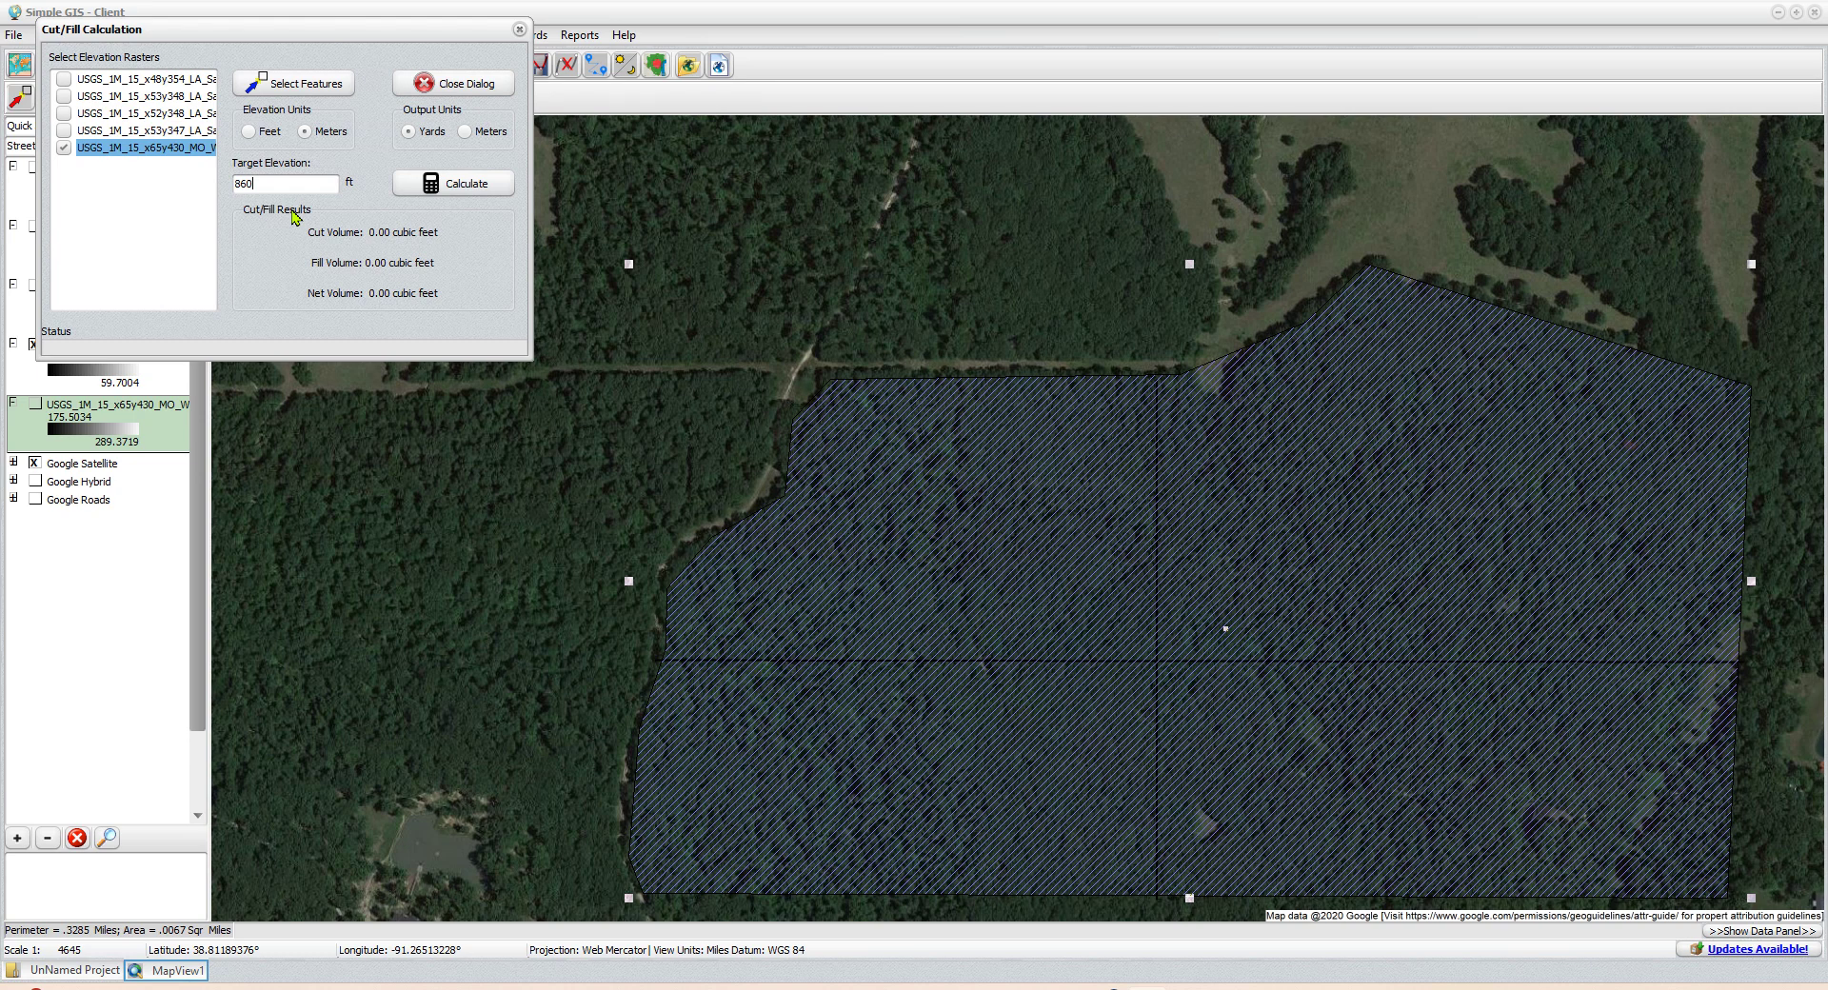
pyautogui.click(458, 193)
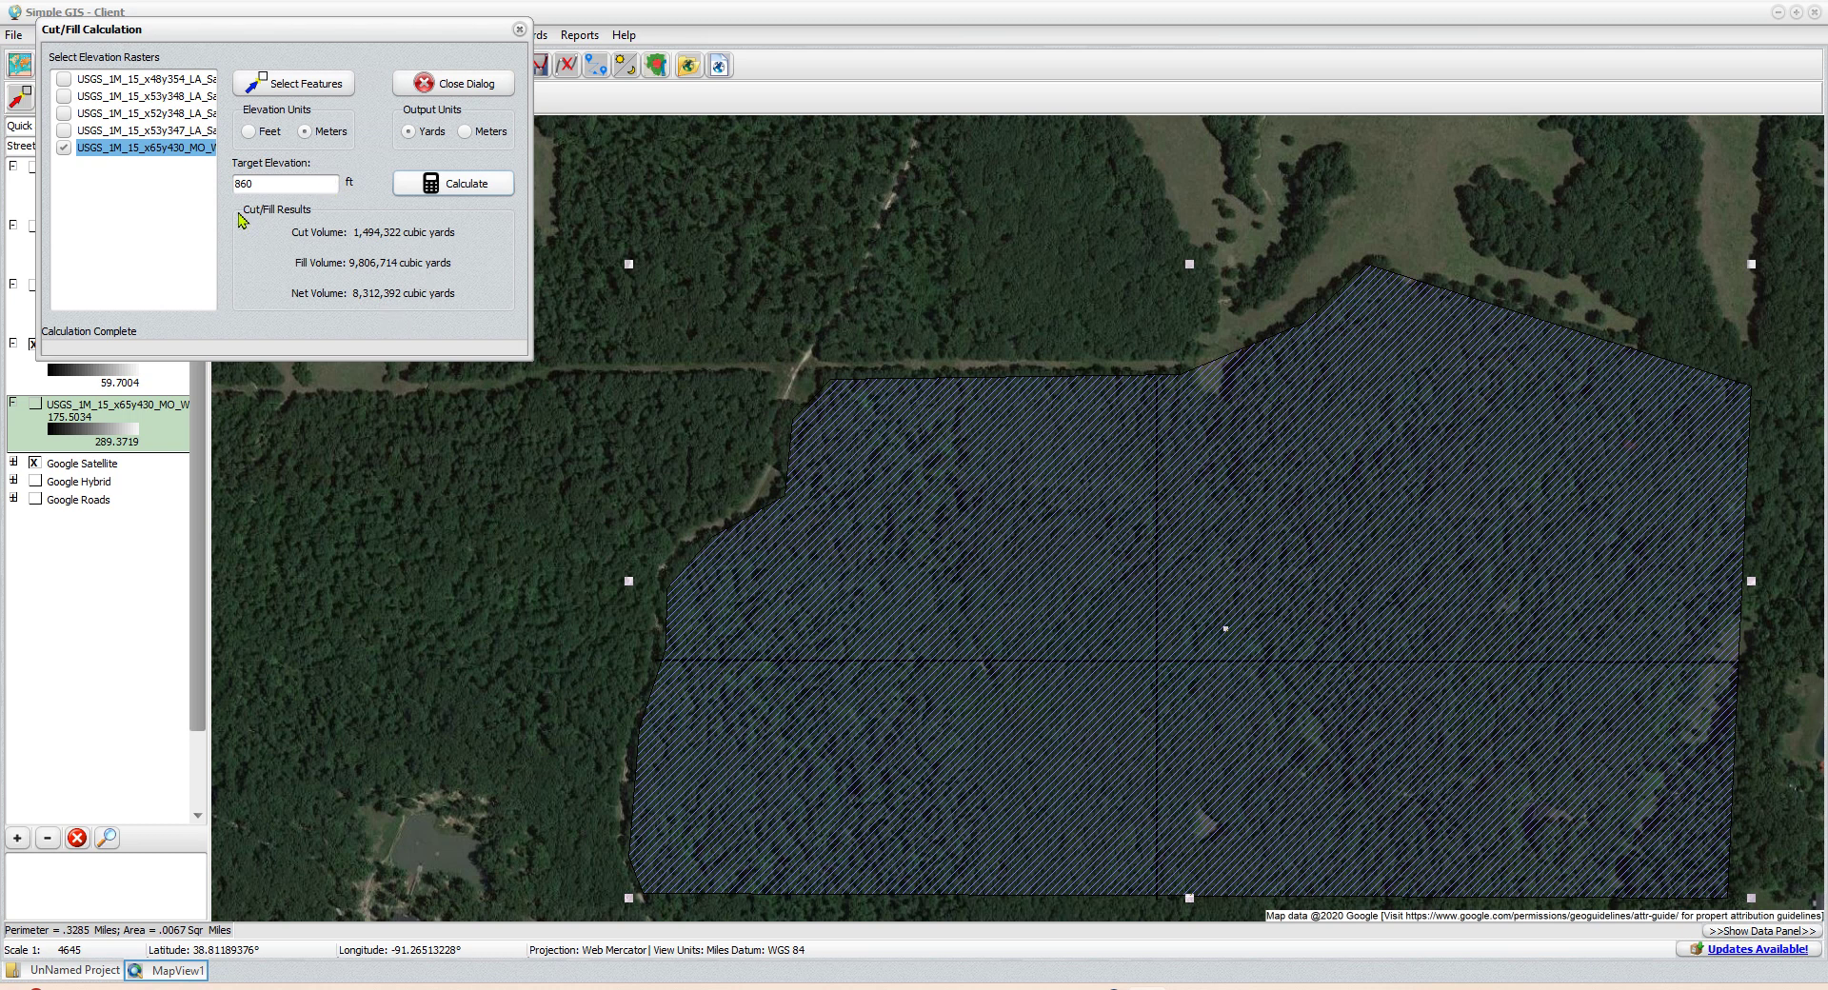
# - Set the target elevation to 840 ft and recalculate the cut and fill volumes
pyautogui.doubleClick(257, 184)
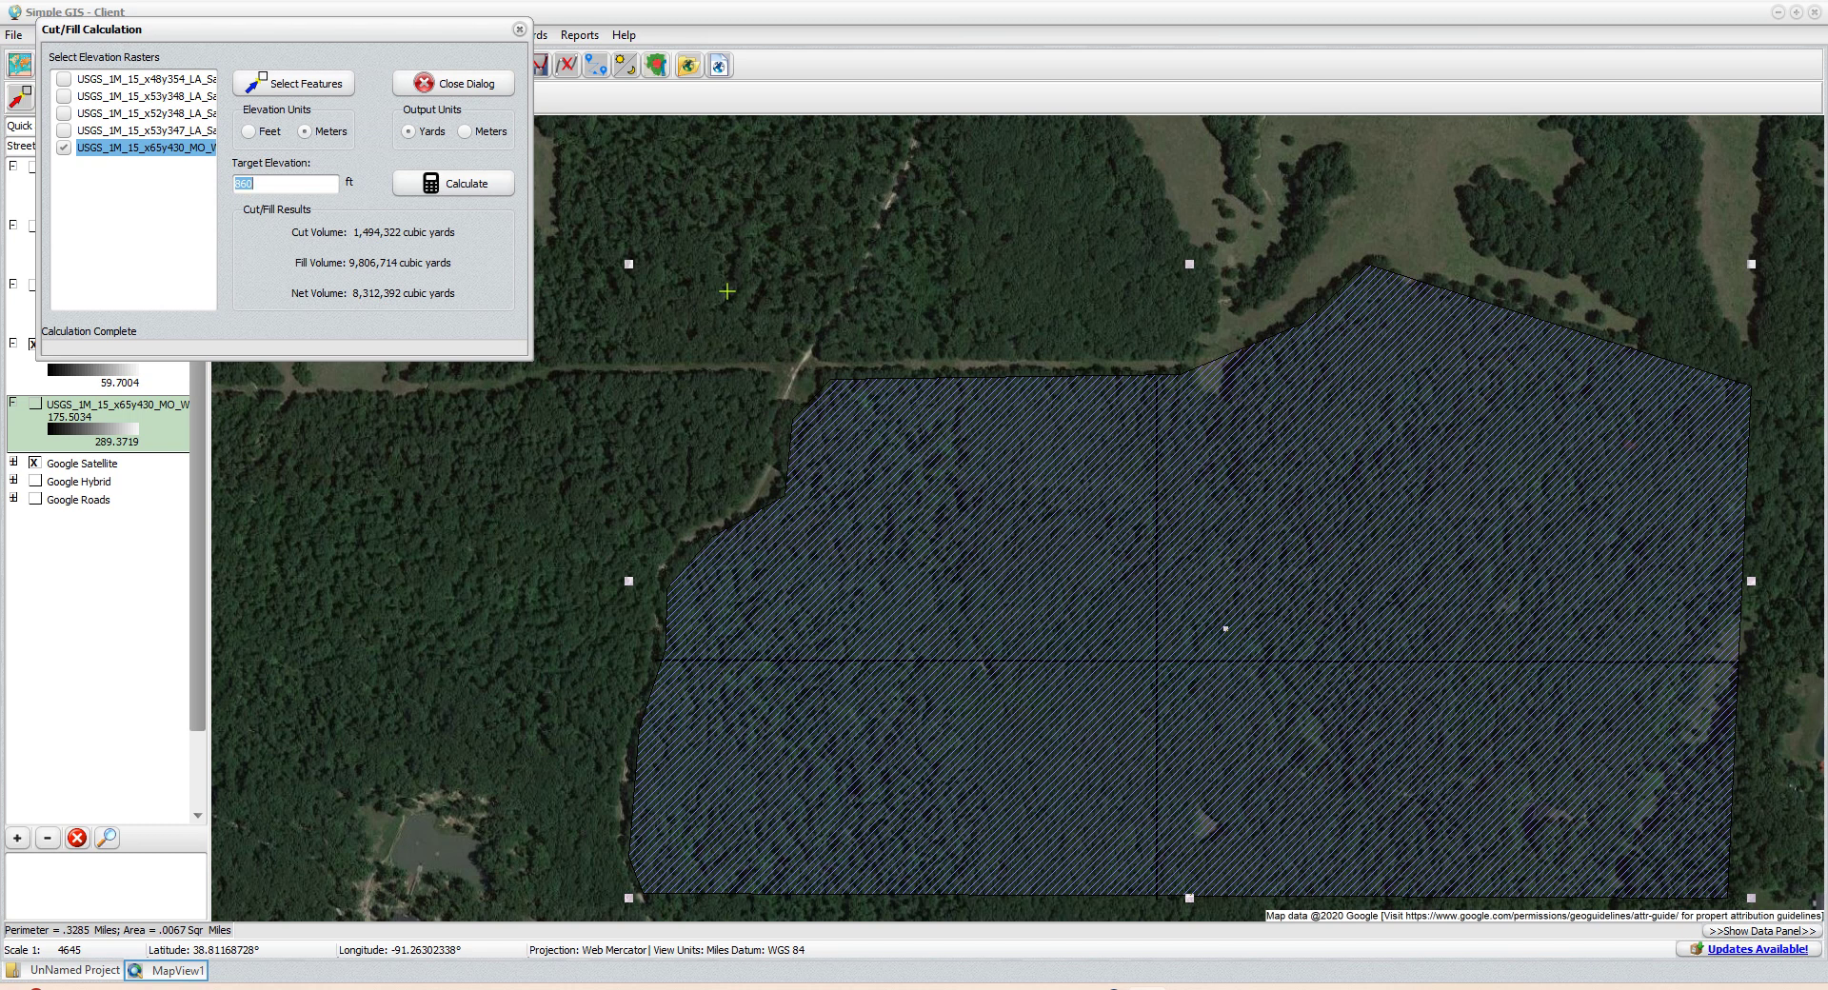
pyautogui.write('840')
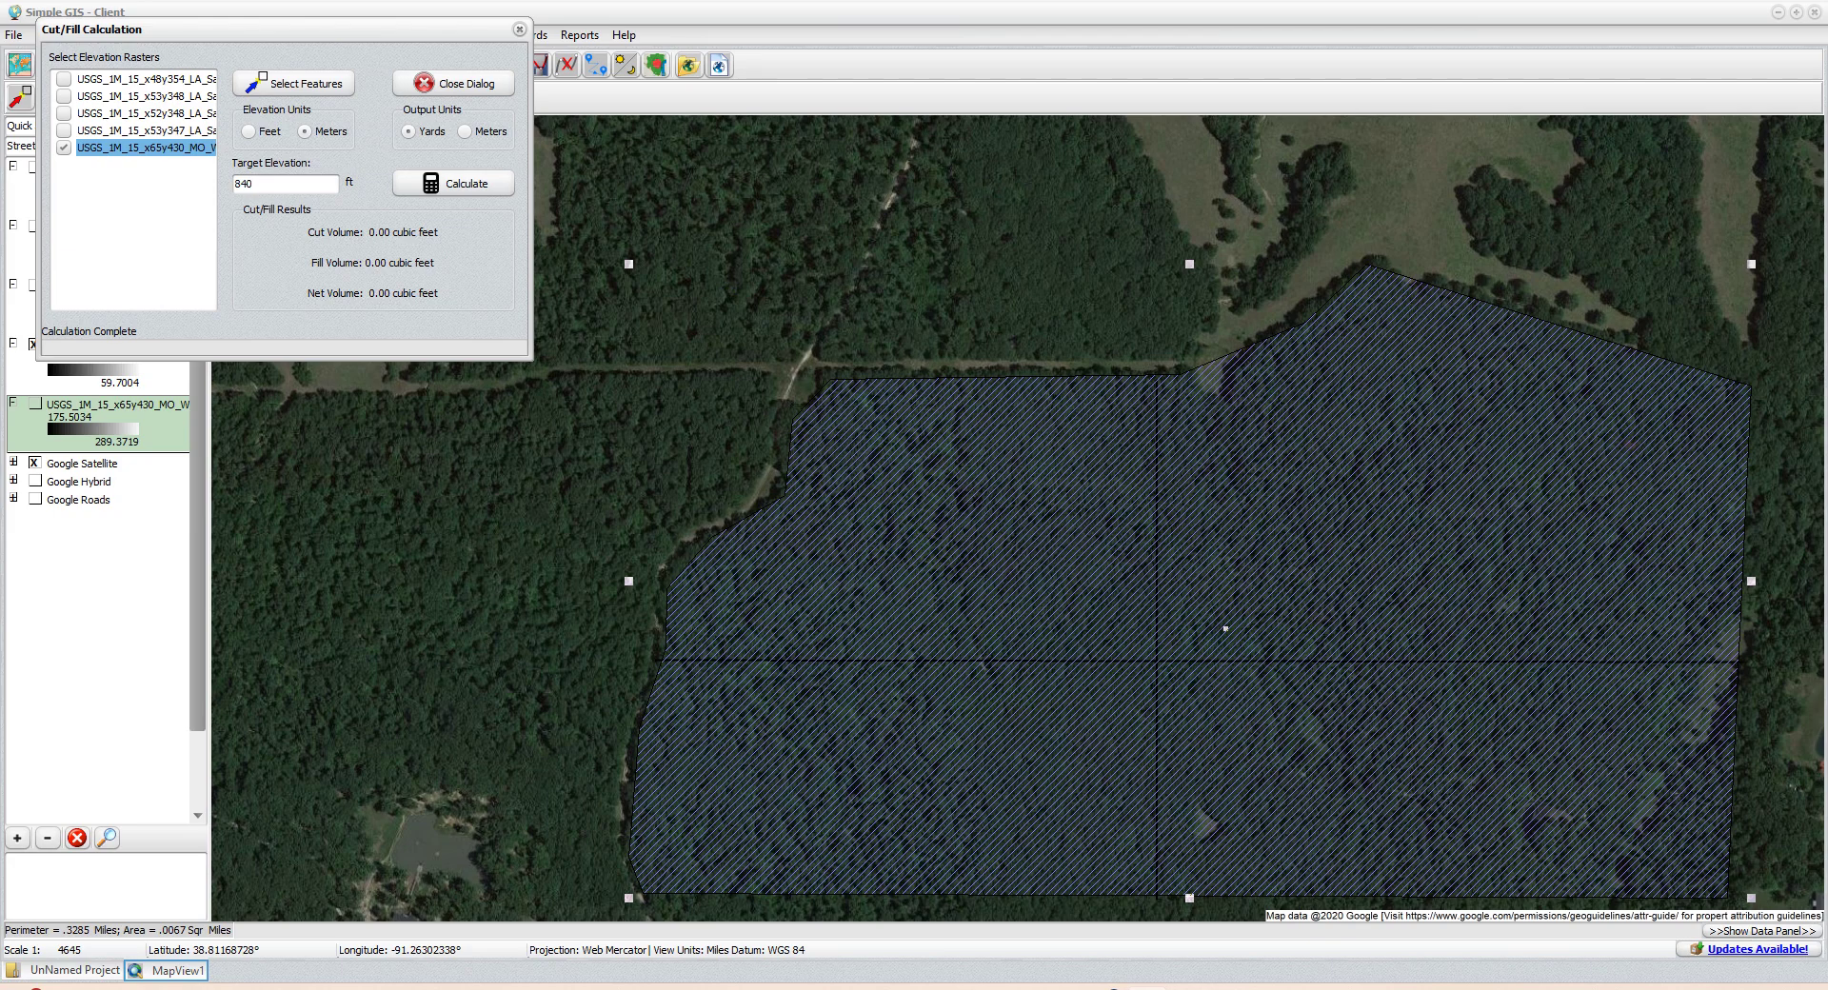
pyautogui.click(460, 193)
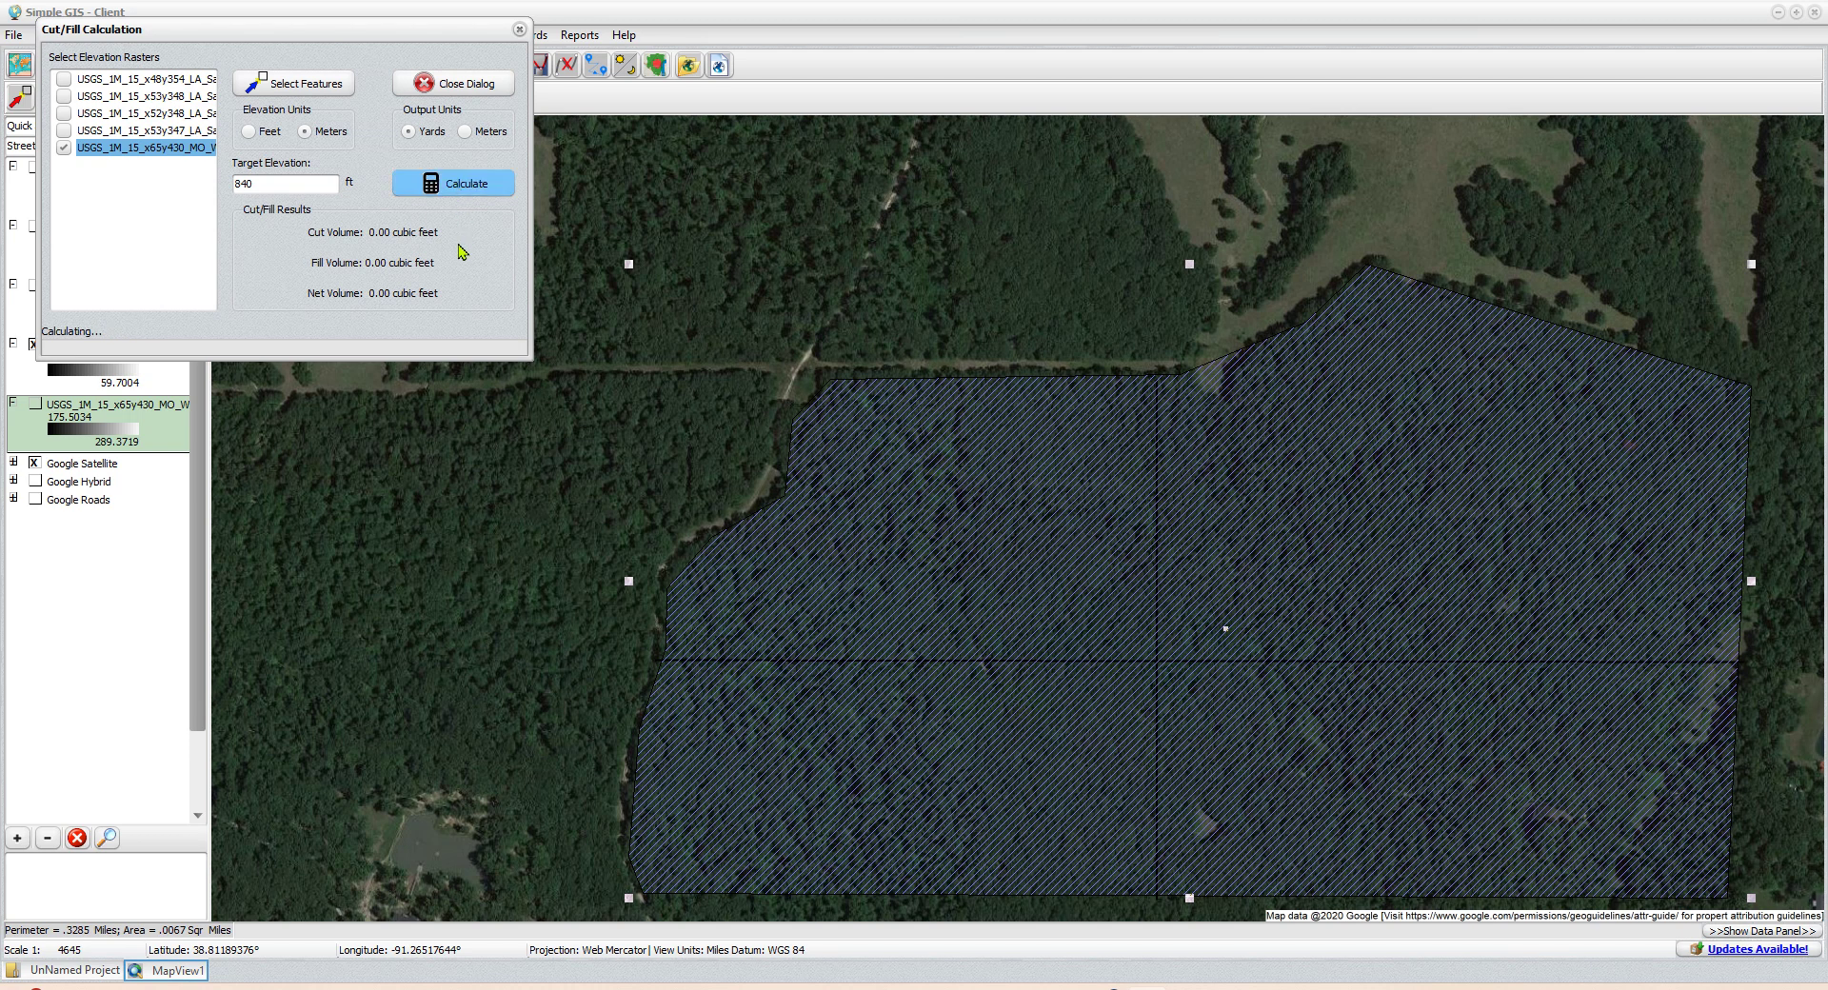